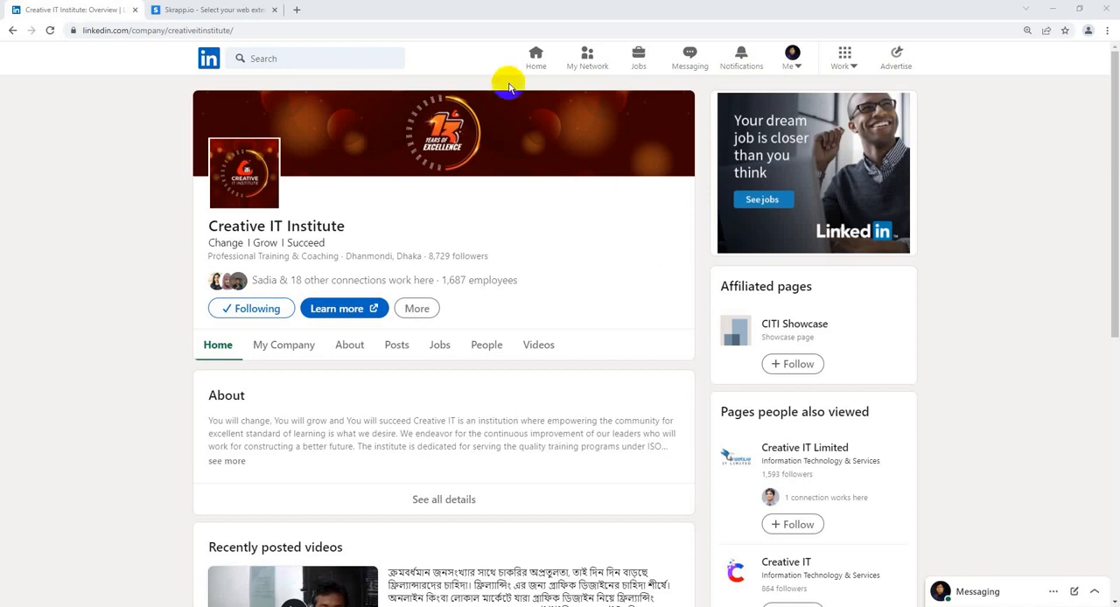
Step: Go to the LinkedIn home feed and search the site for "seo manager"
click(209, 59)
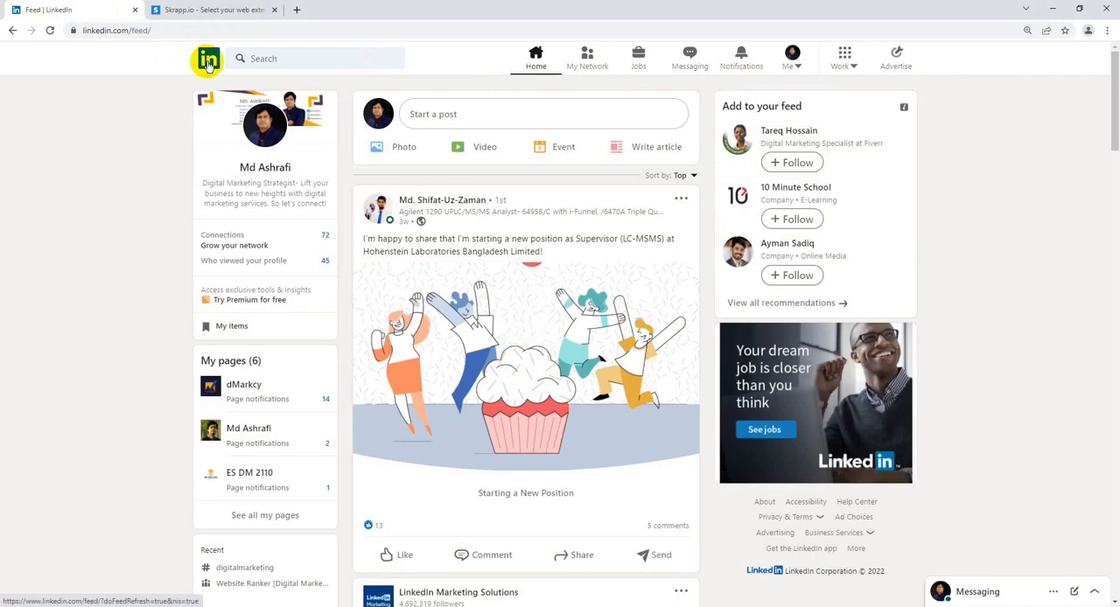
click(301, 59)
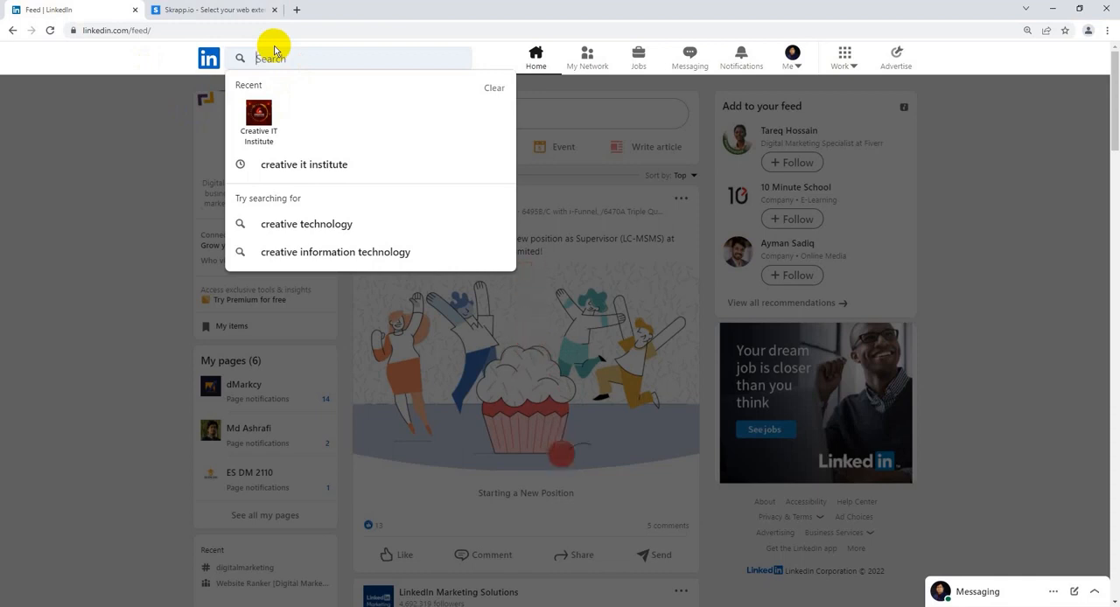
text(seo)
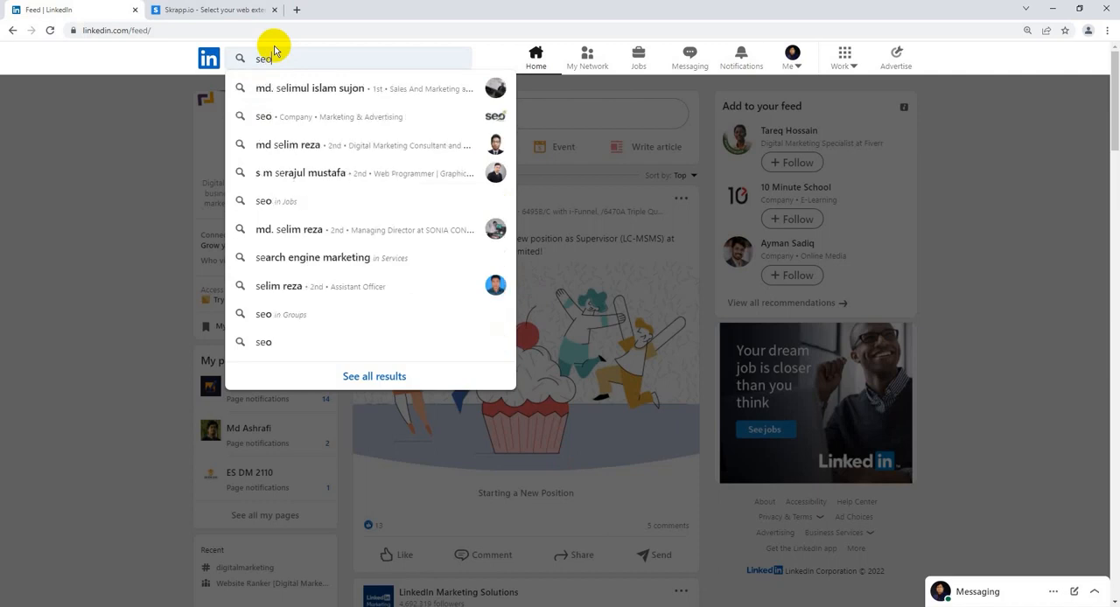
text( manager)
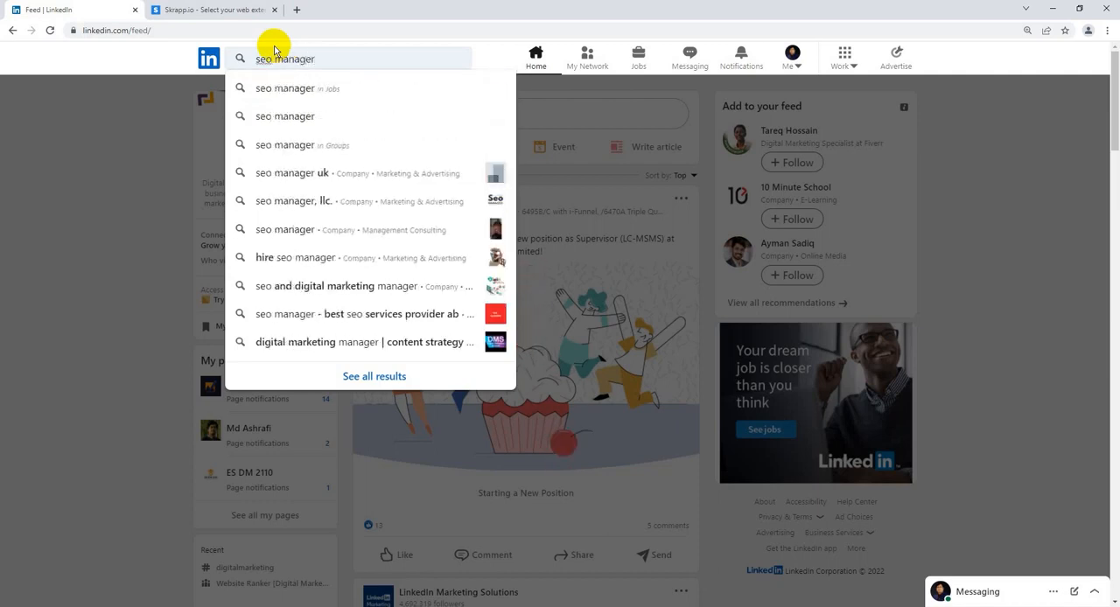
key(Return)
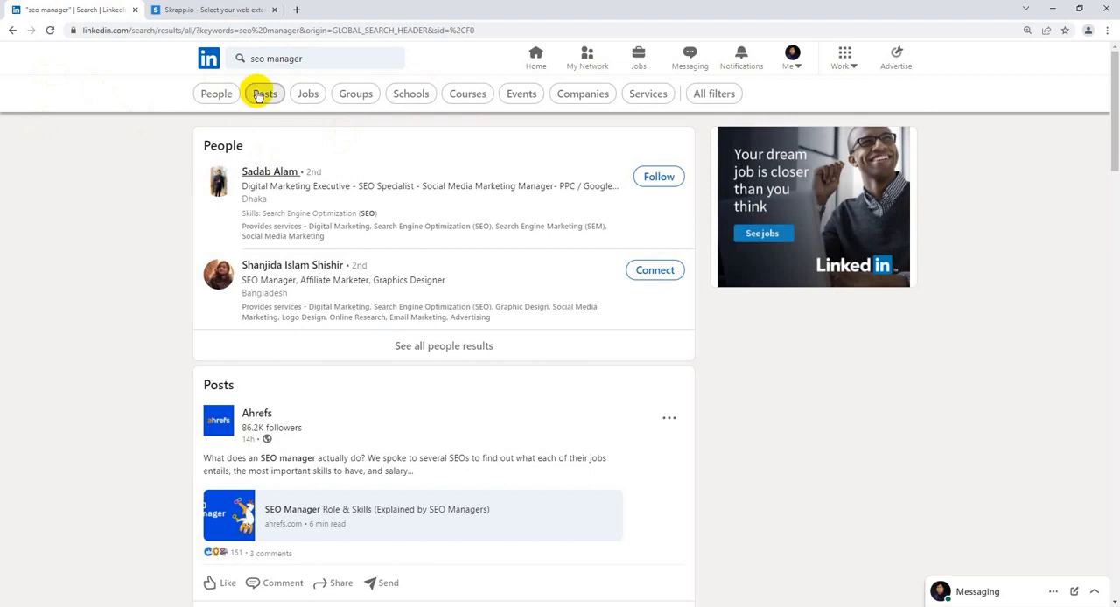
Step: Restrict the seo manager search results to people located in the United States
click(228, 99)
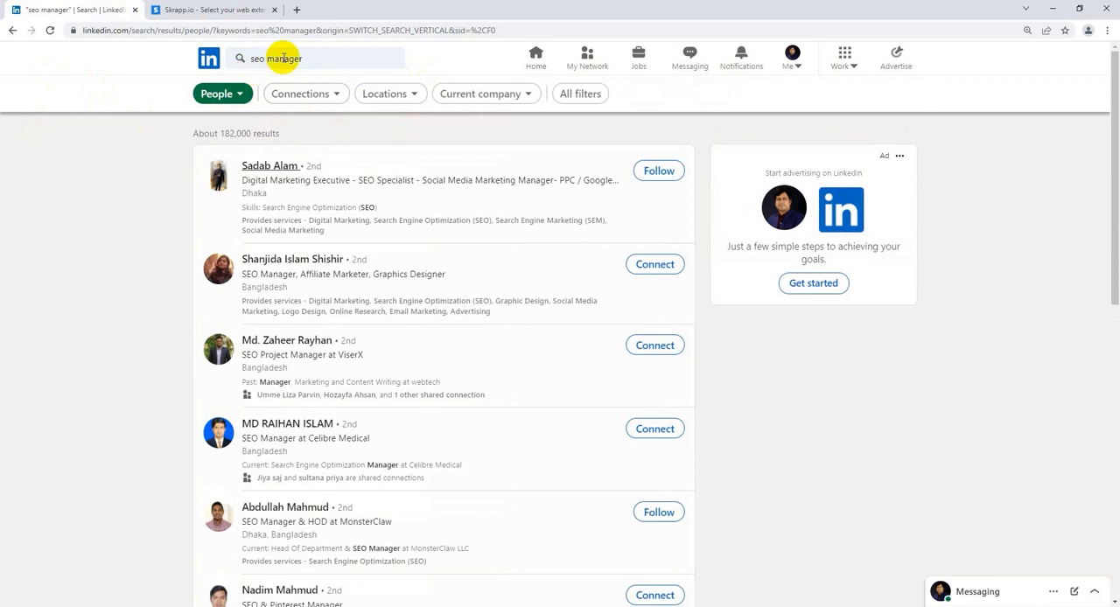
scroll(350, 359, down, 2)
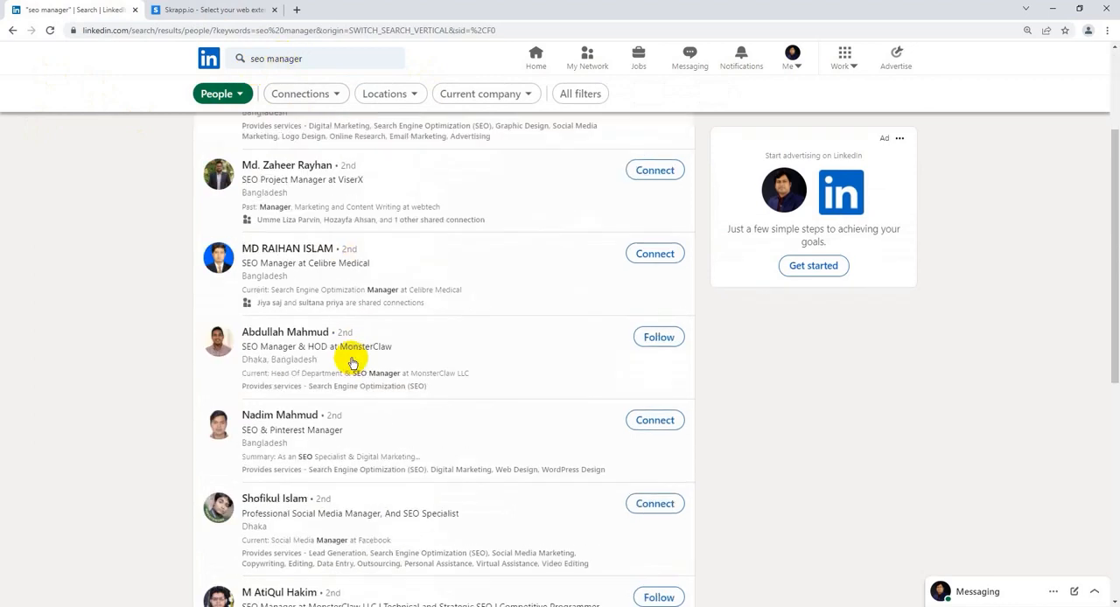
scroll(350, 357, up, 2)
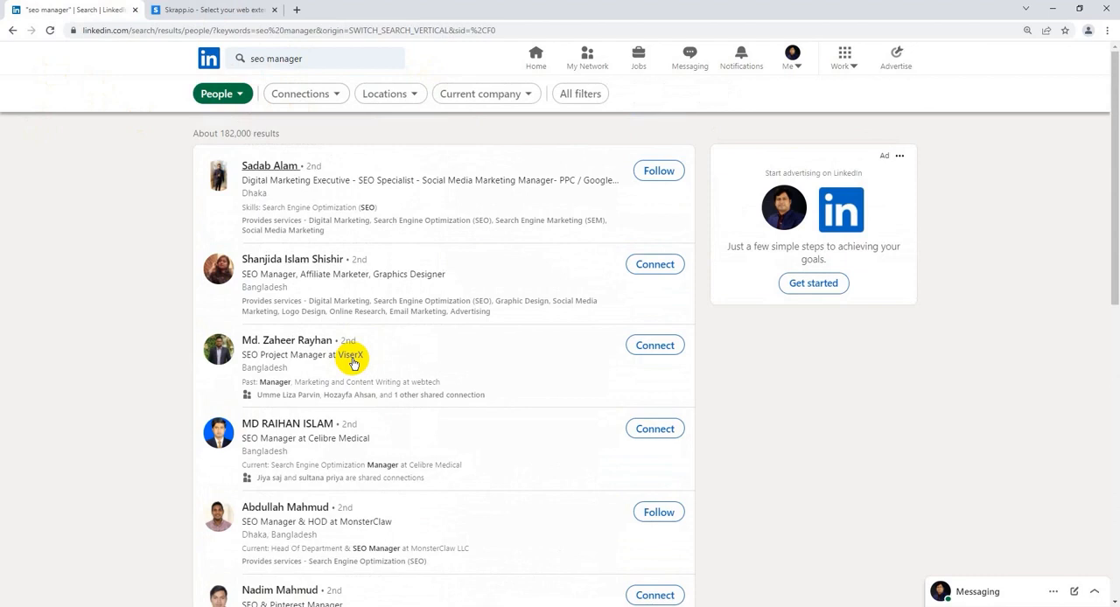
click(415, 98)
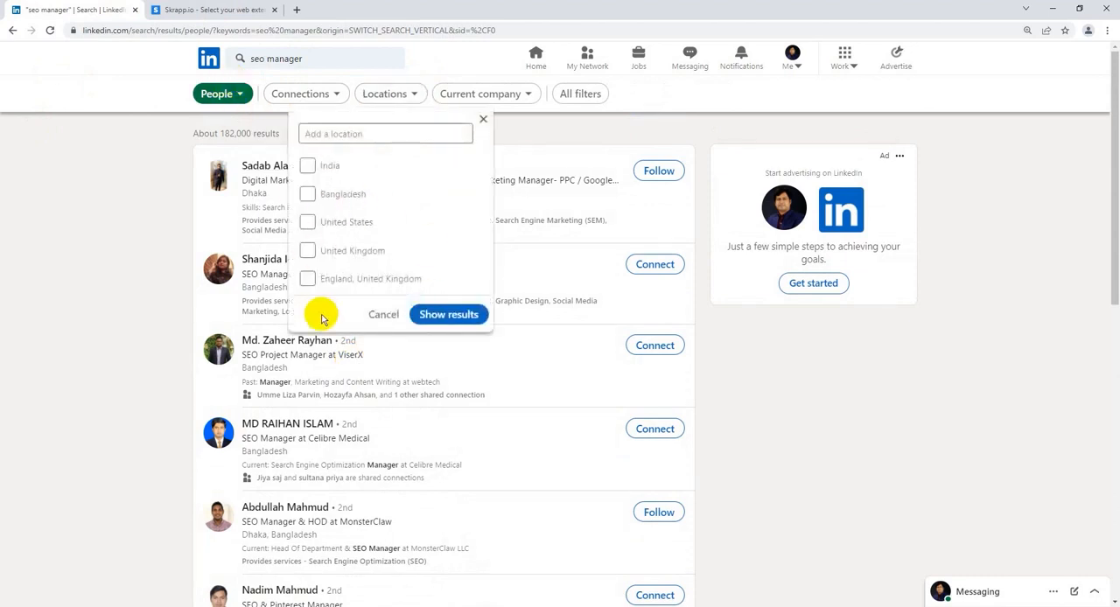
click(343, 224)
click(459, 317)
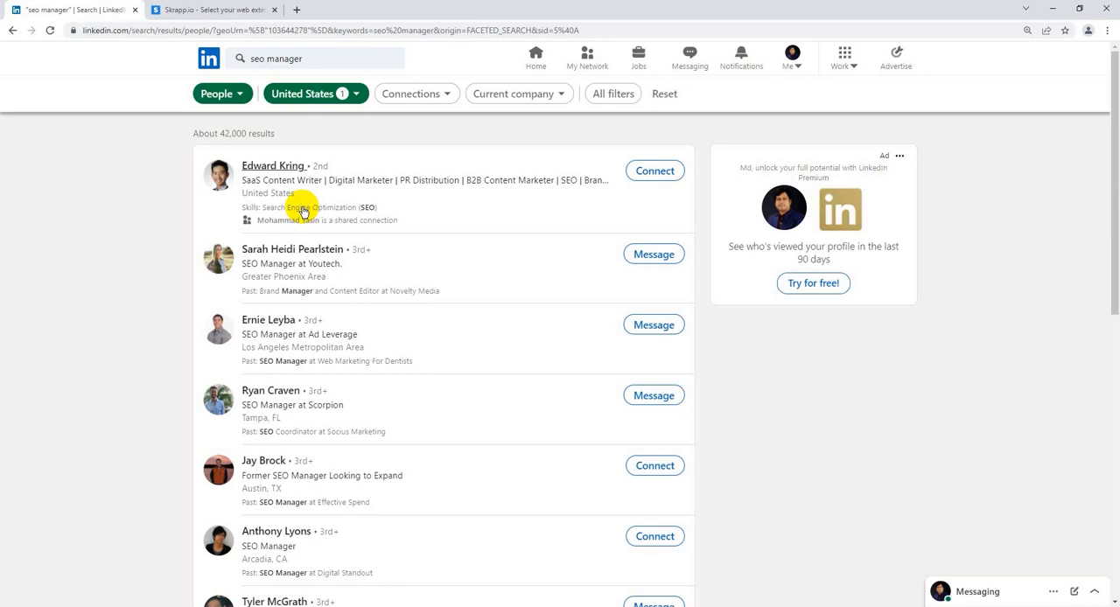
Step: Switch to the Skrapp website and open its page of email lookup extensions
click(171, 10)
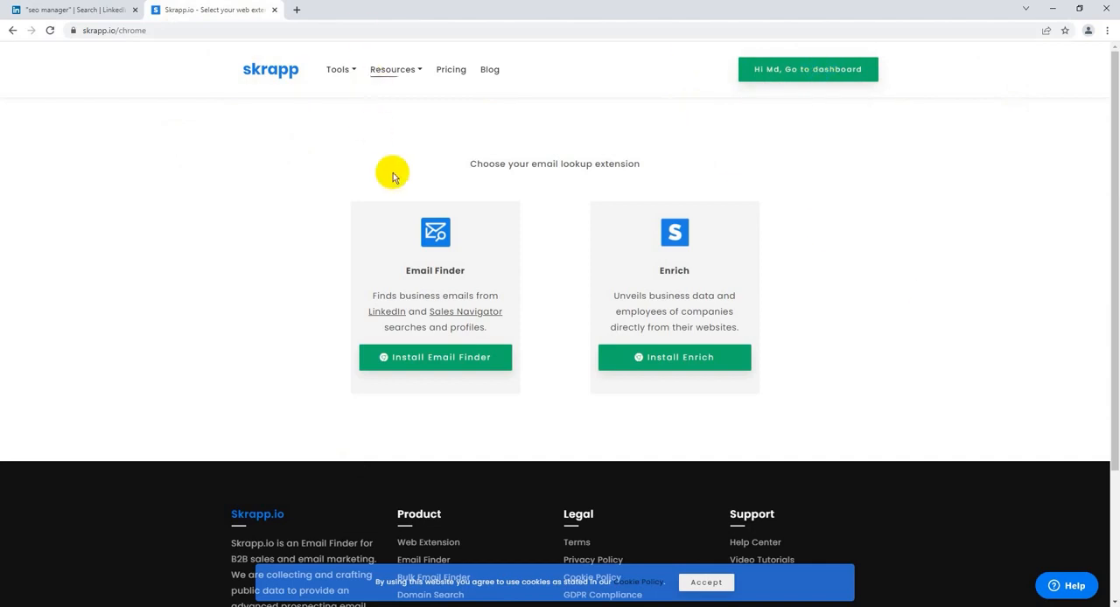
click(339, 70)
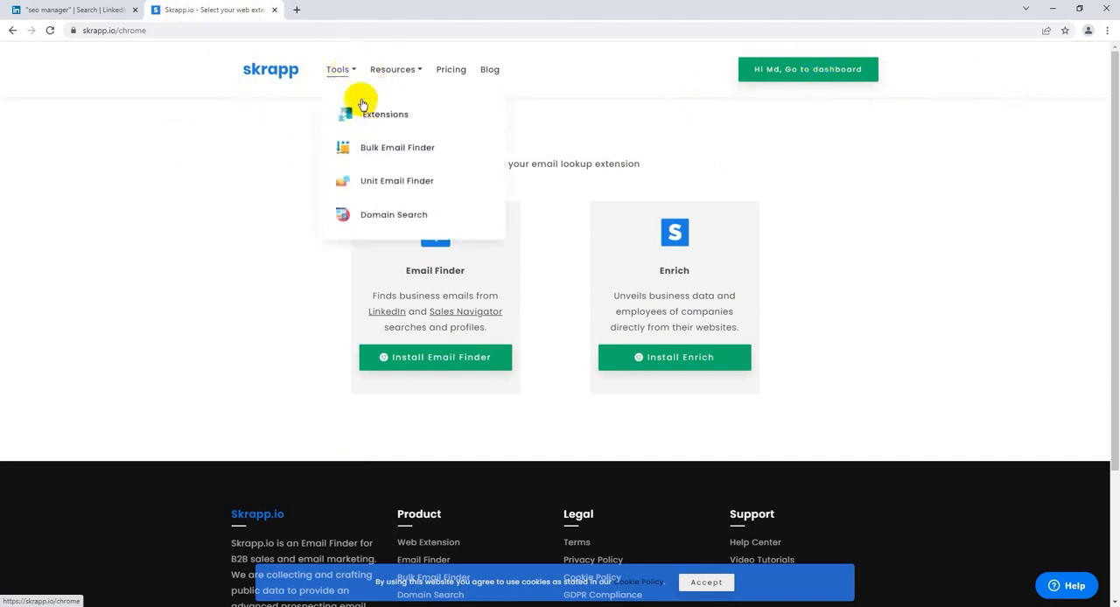
click(374, 69)
click(340, 70)
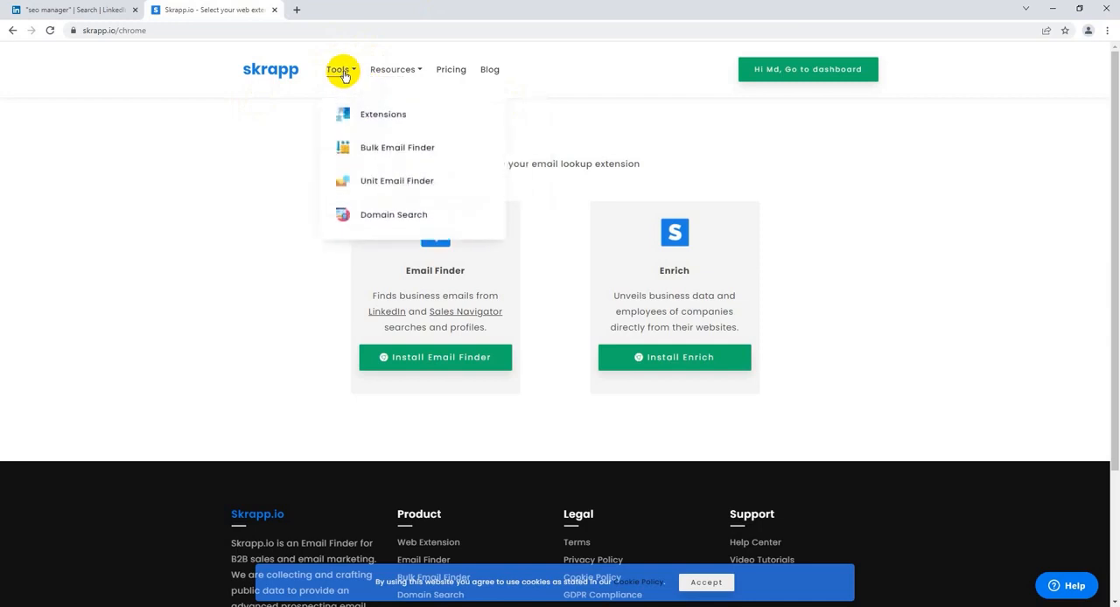
click(397, 115)
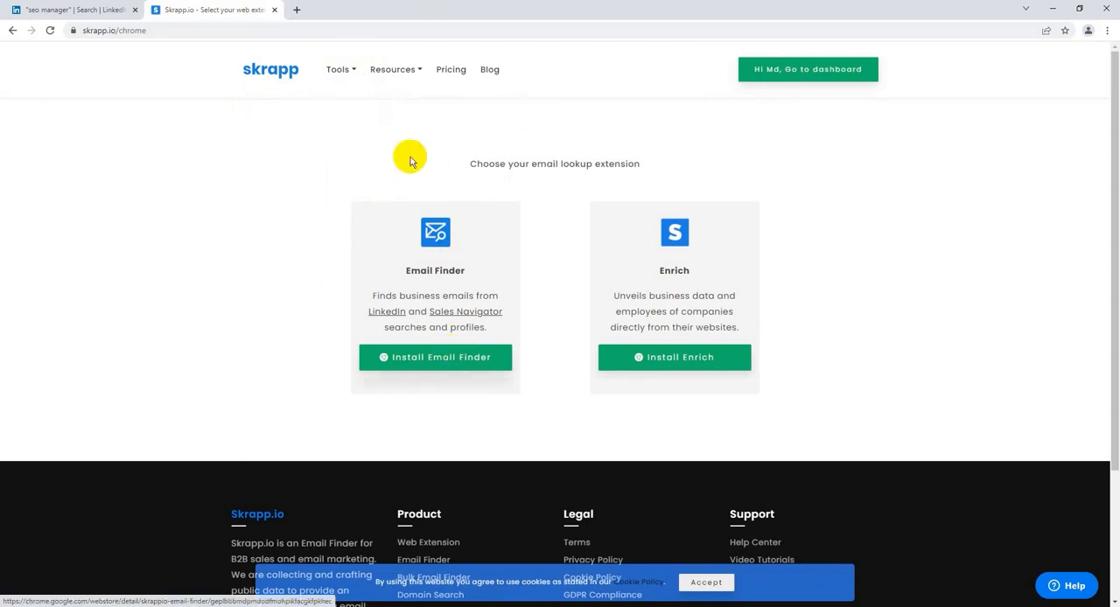
Step: Install the Skrapp.io - Email Finder extension from the Chrome Web Store and pin it in the browser
click(445, 357)
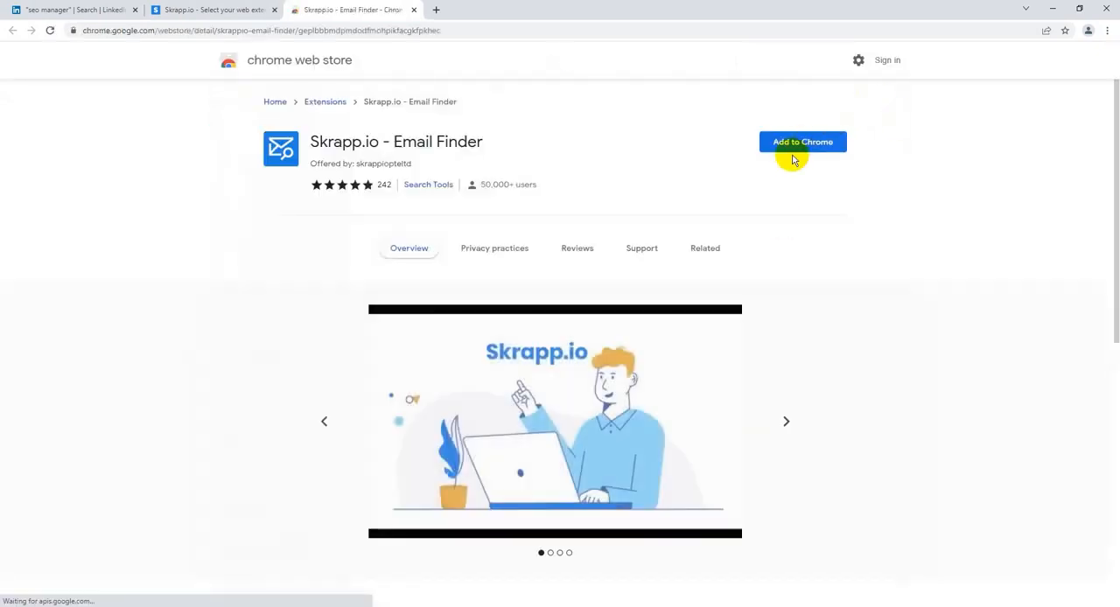
click(795, 147)
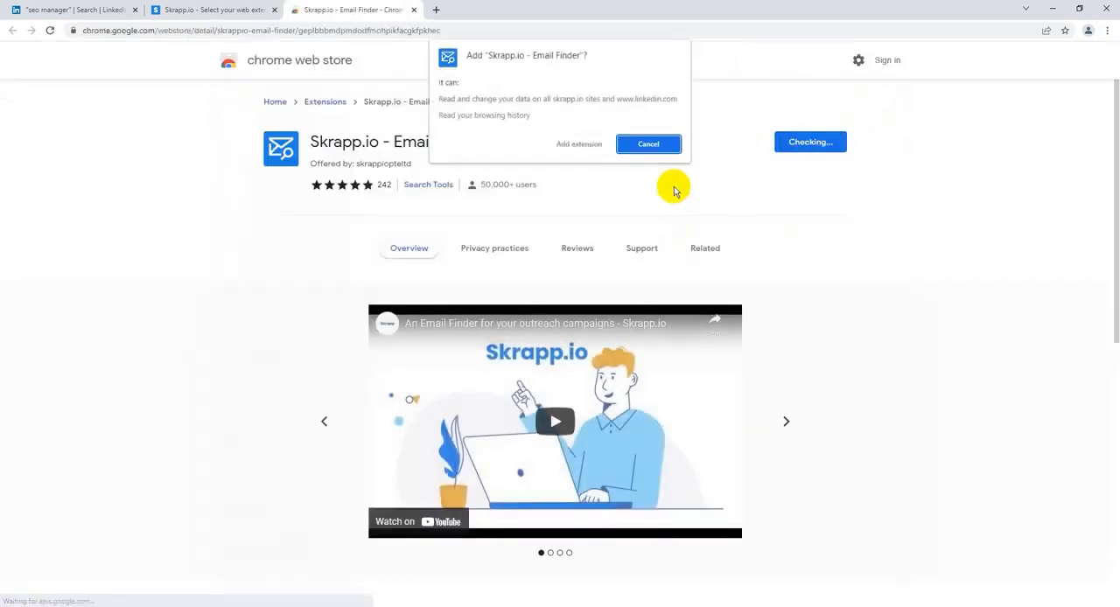
click(595, 146)
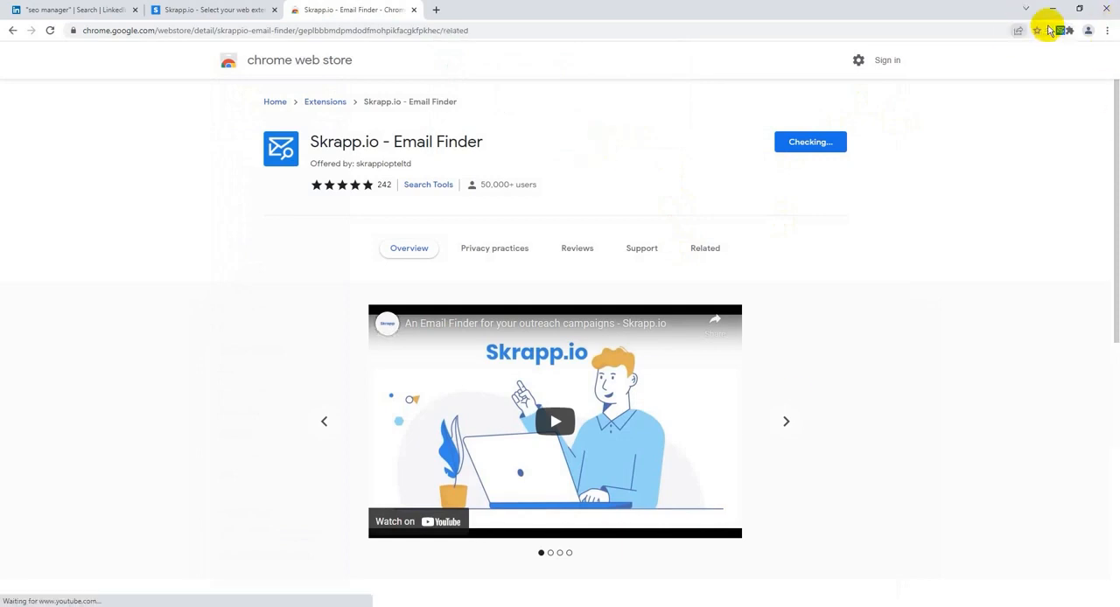
right_click(1054, 30)
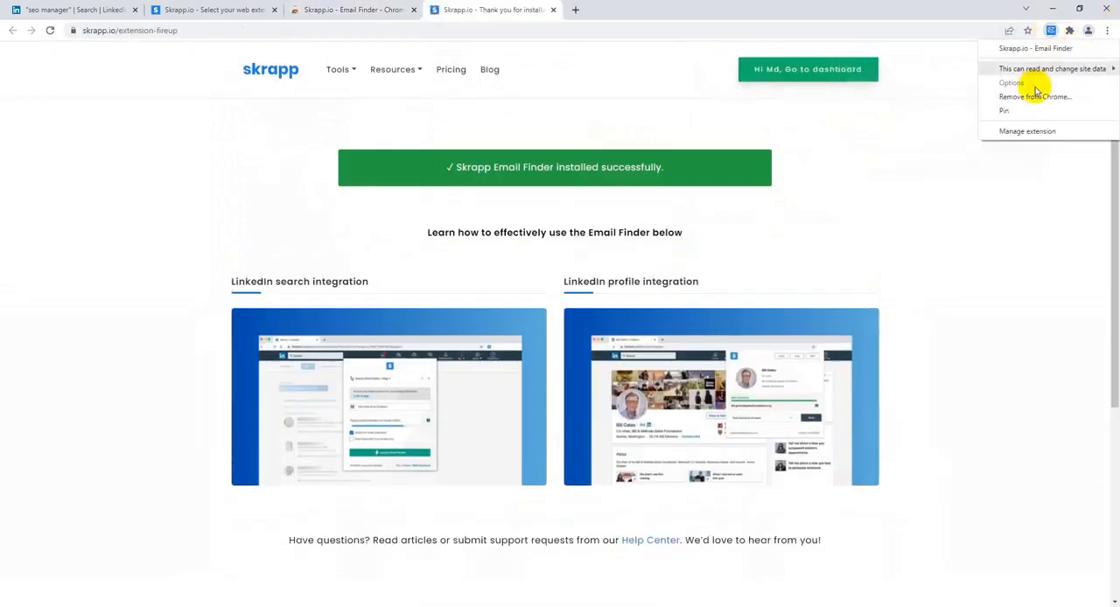
click(1025, 110)
Step: Close the Email Finder store page, and install and pin the Skrapp Enrich extension from the Skrapp extensions page
click(215, 7)
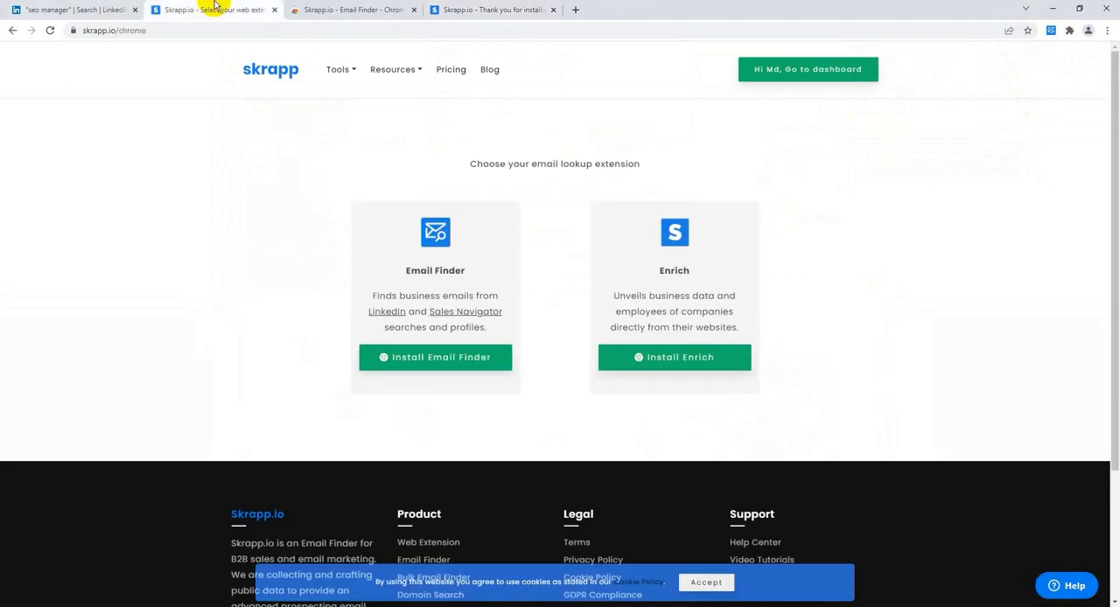
click(413, 9)
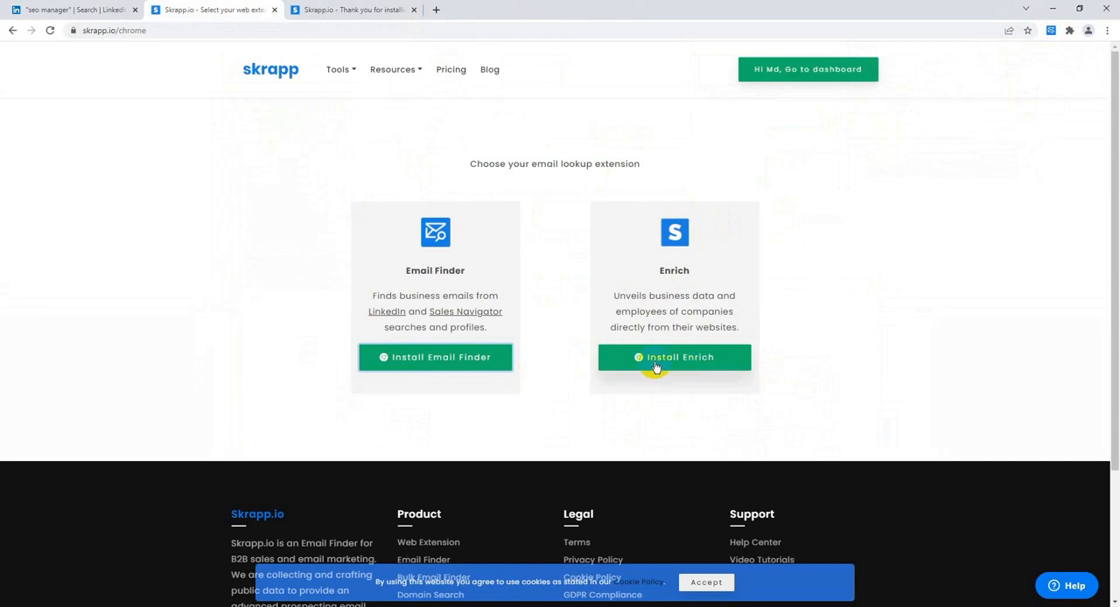
click(689, 361)
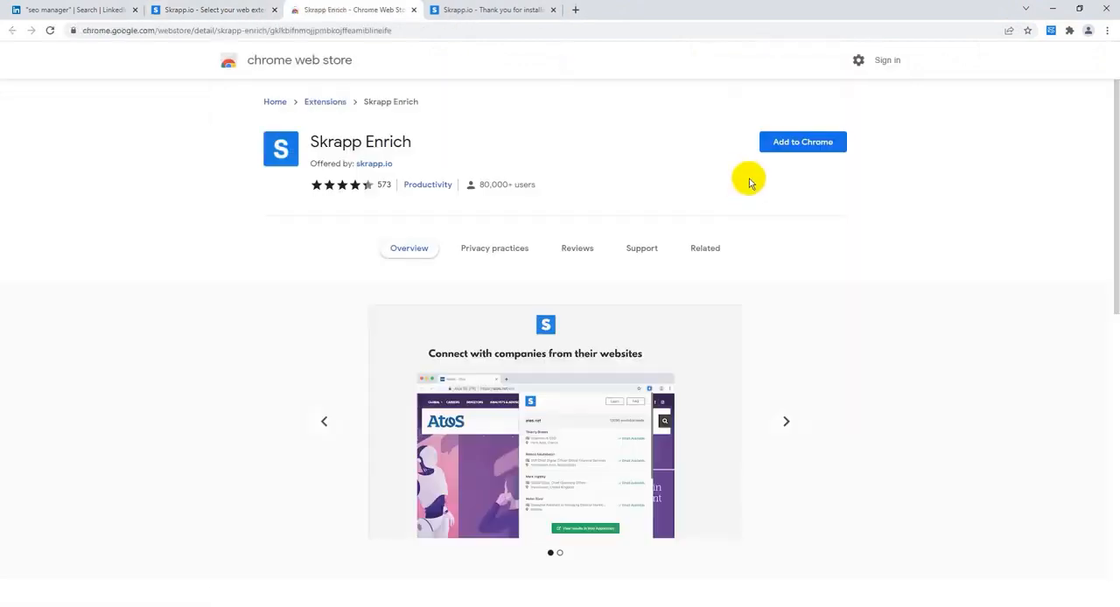
click(798, 153)
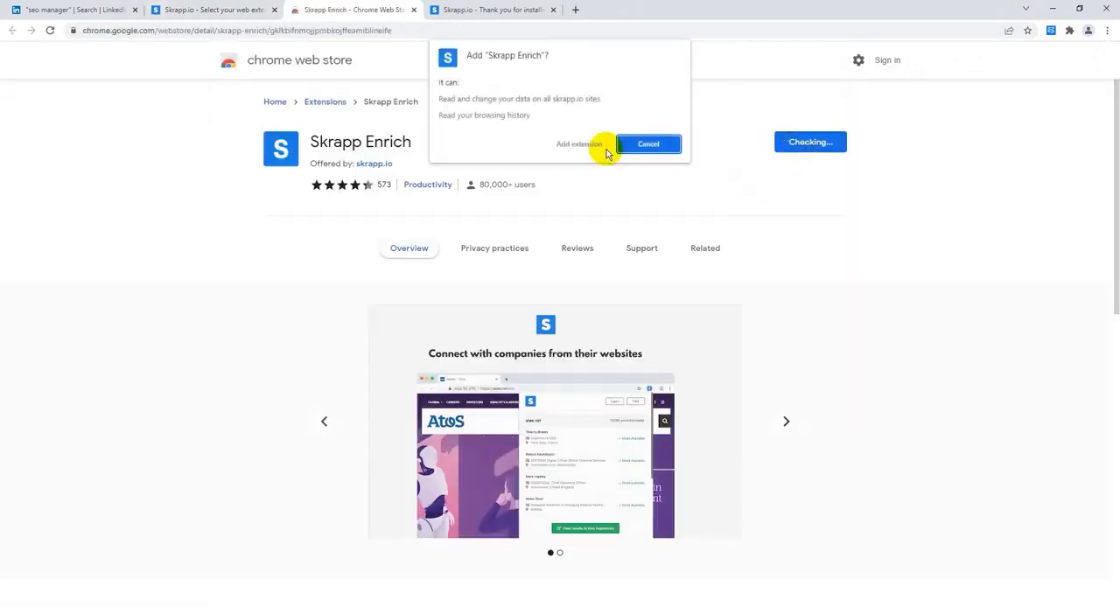
click(562, 146)
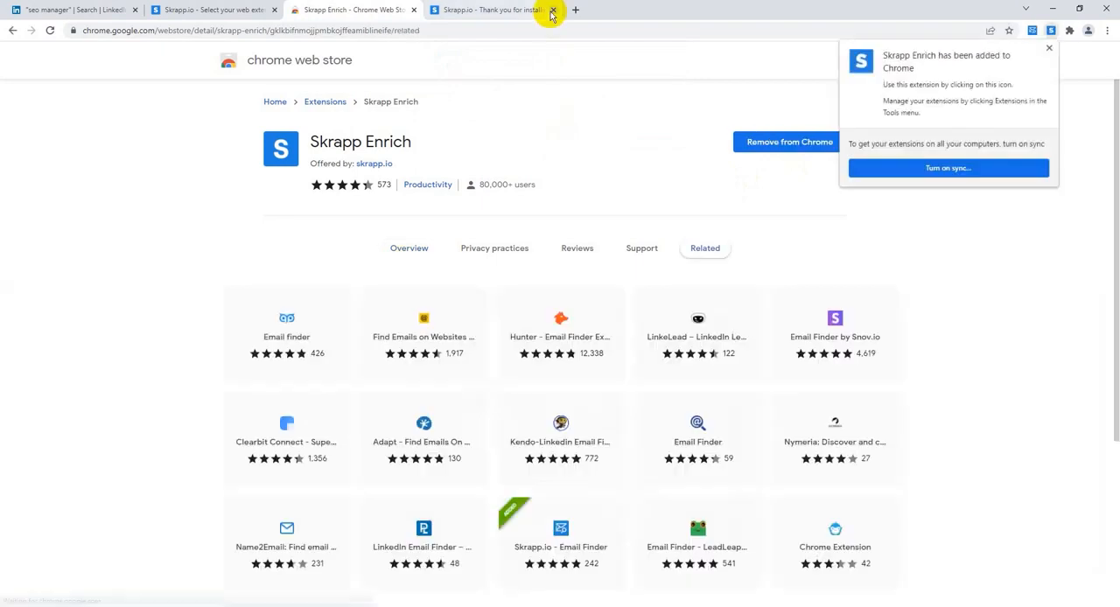
right_click(1053, 35)
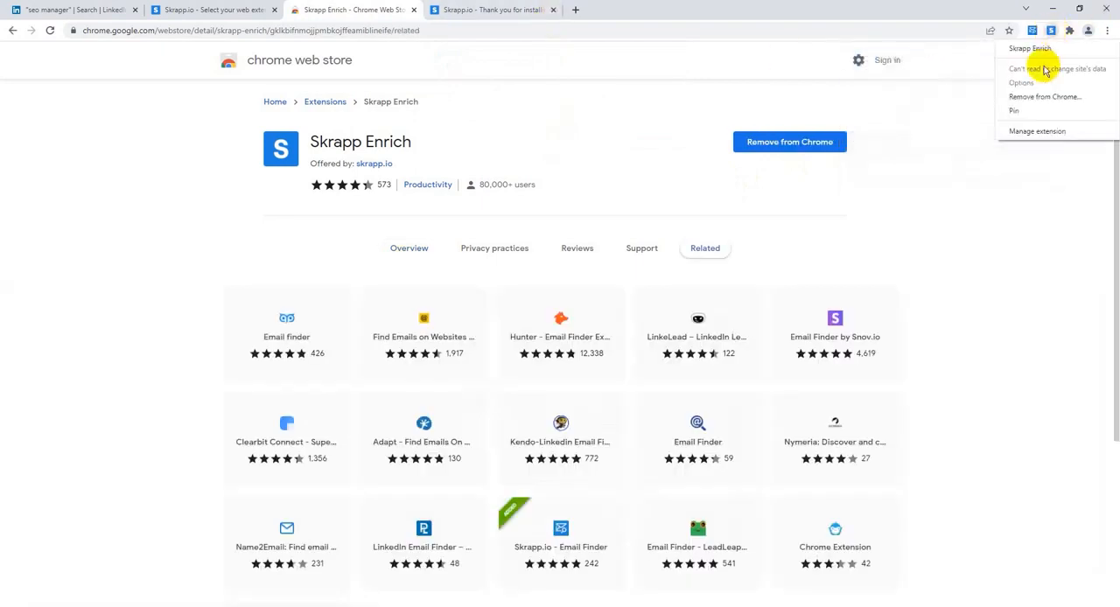
click(1032, 113)
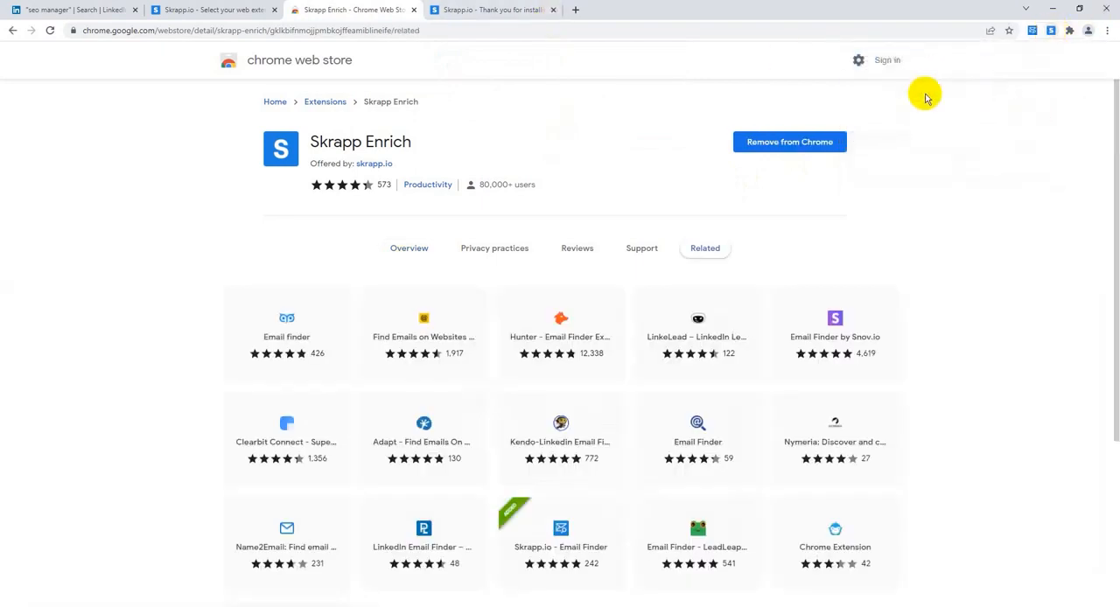
Step: Close the Skrapp installation thank-you page and the Skrapp Enrich store page
click(553, 10)
click(412, 10)
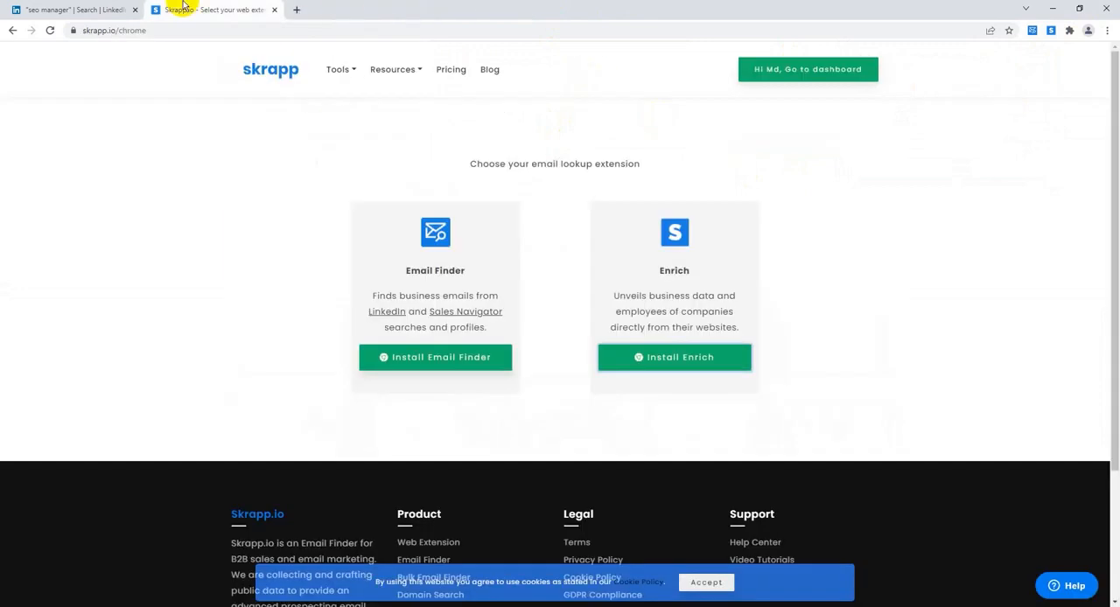
click(365, 72)
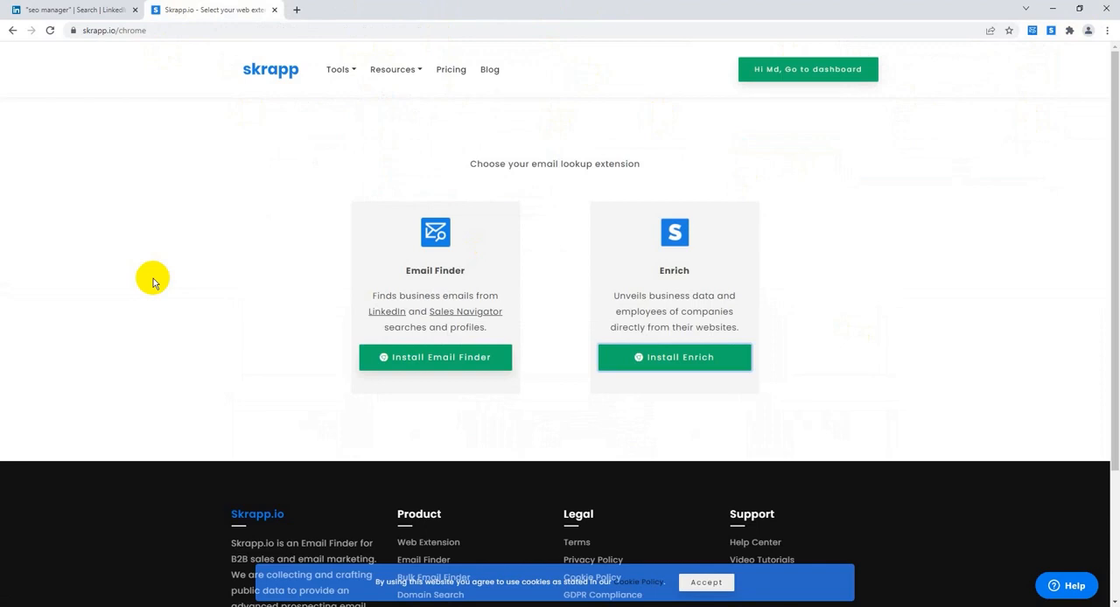
Step: Open the Skrapp dashboard and create a new lead list named "SEO Manager US"
click(77, 7)
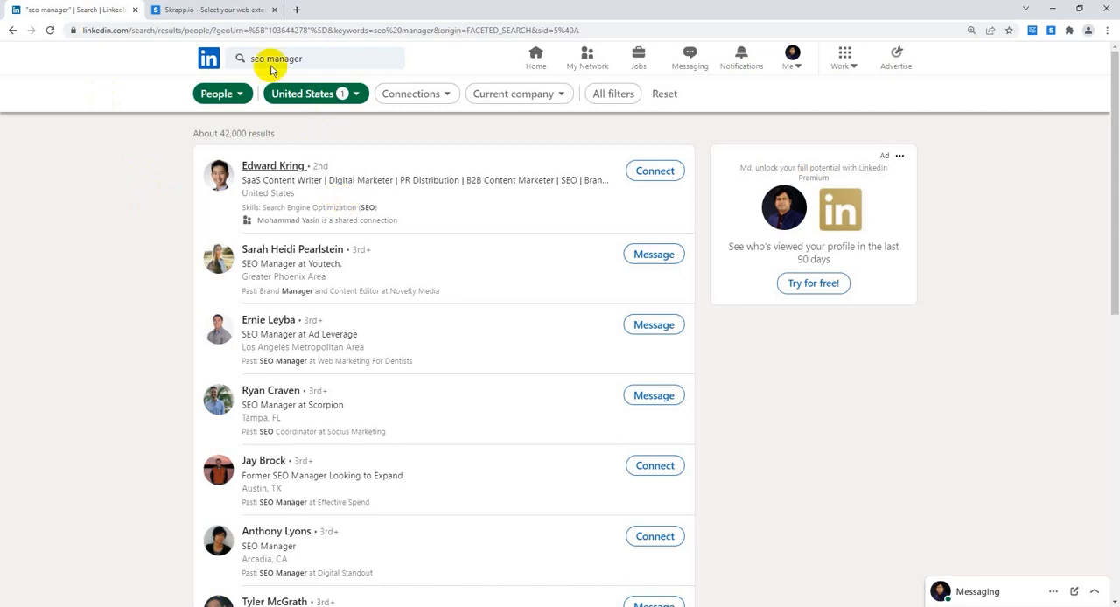
click(244, 11)
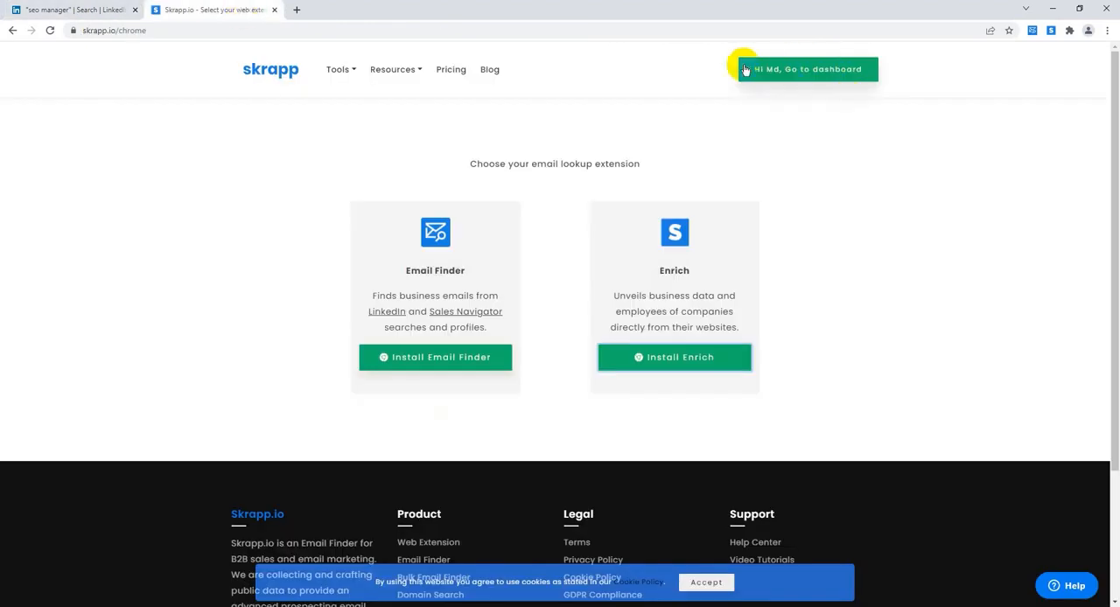
click(807, 73)
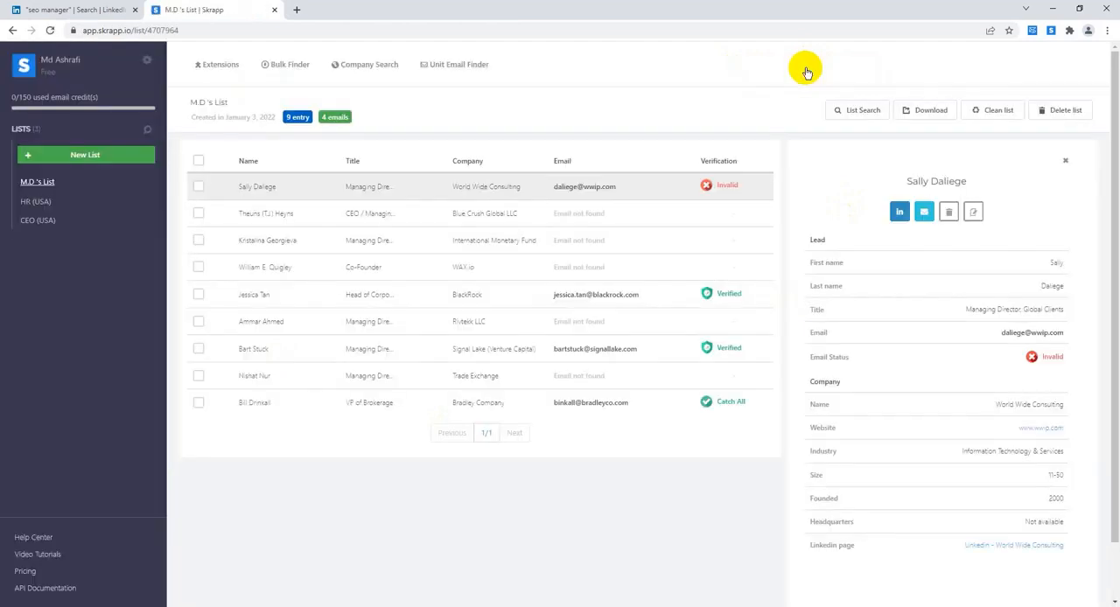
click(88, 156)
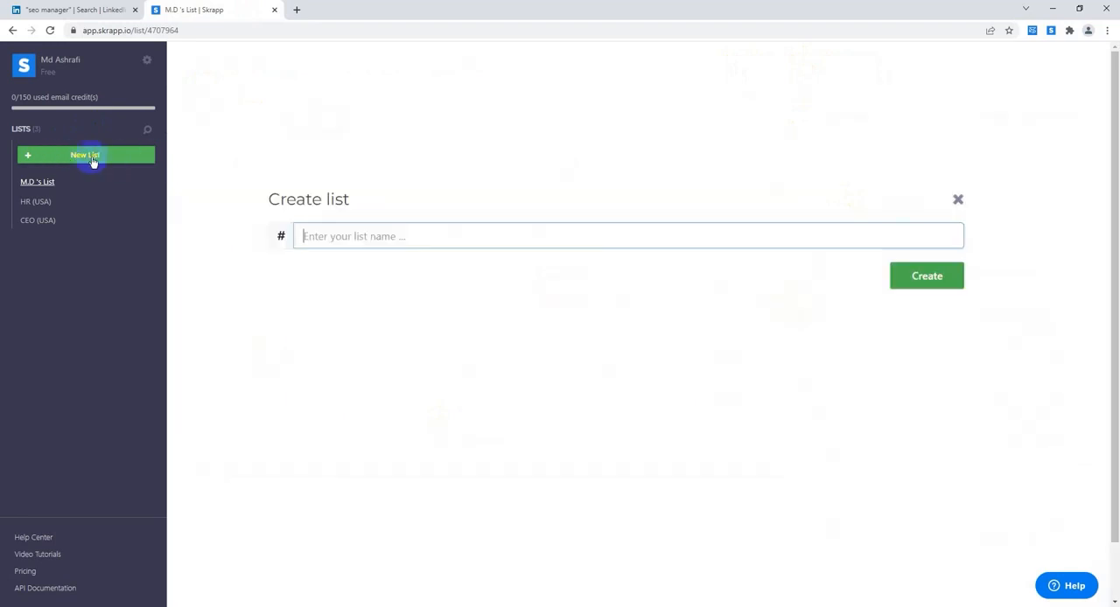
click(313, 238)
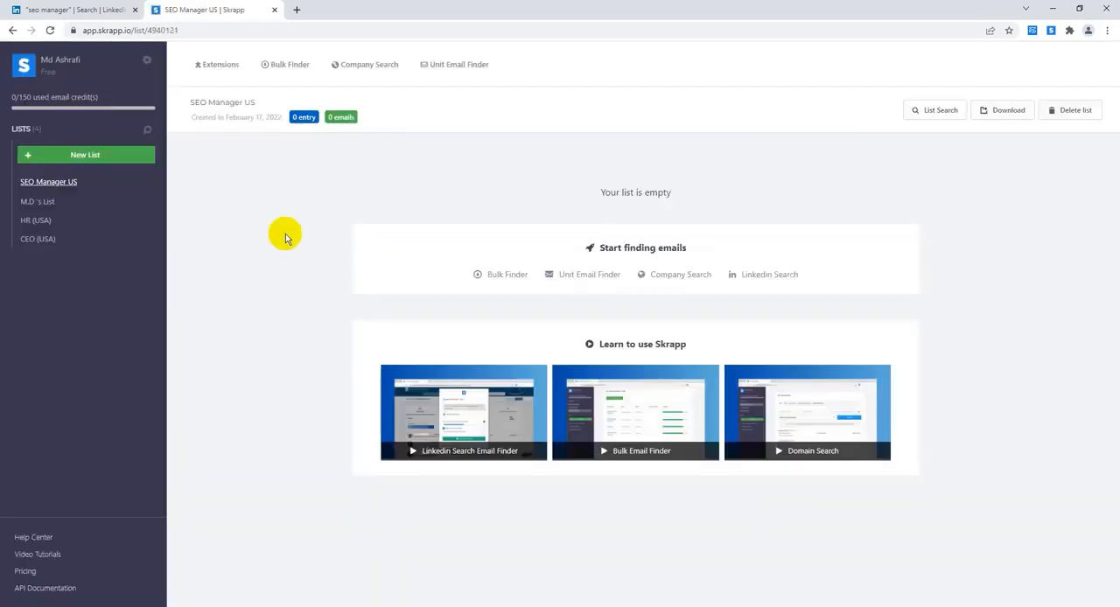
click(48, 210)
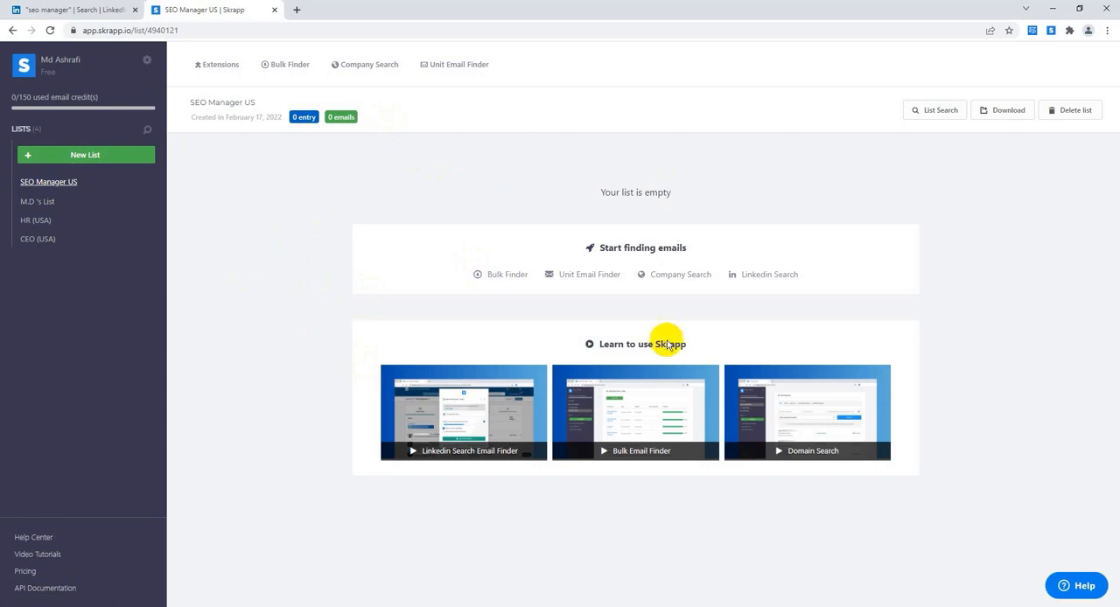
drag(597, 194, 712, 194)
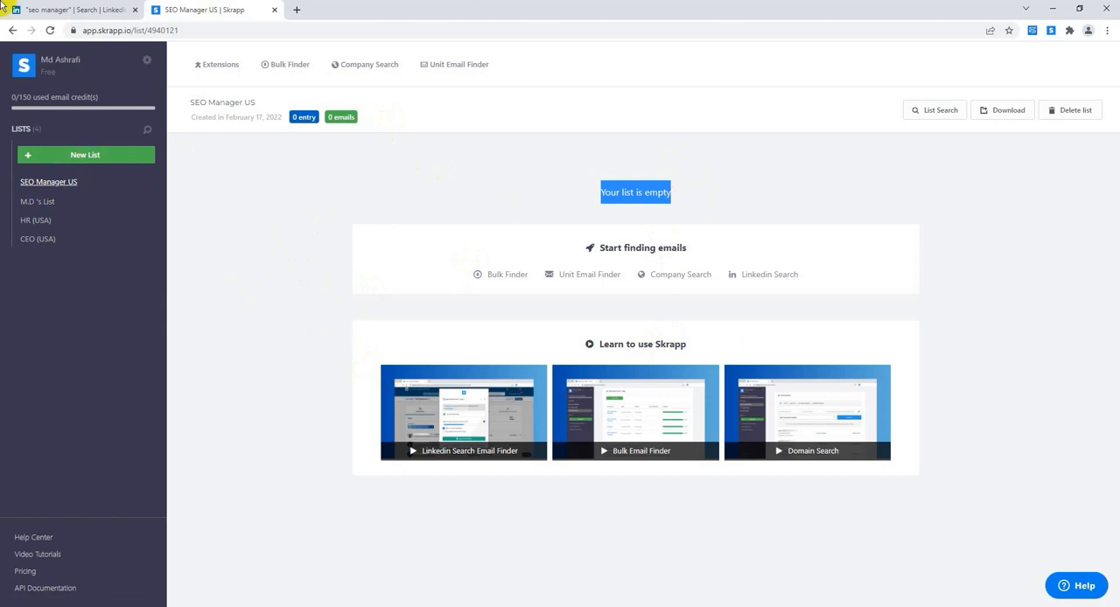
click(544, 220)
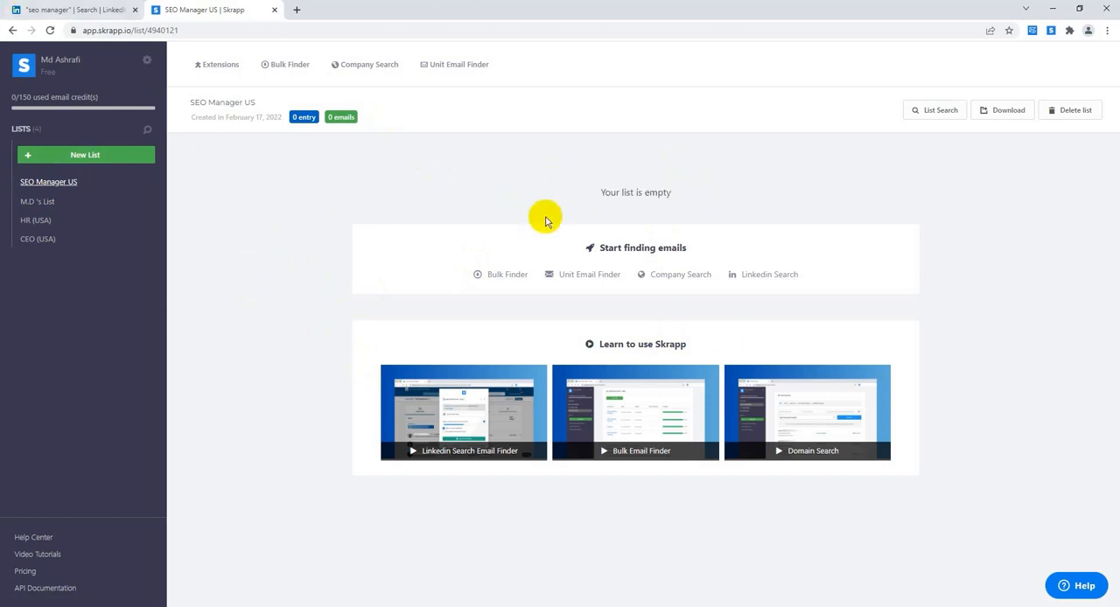
Step: Open the first five profiles of the LinkedIn SEO manager search results in separate background tabs
click(70, 11)
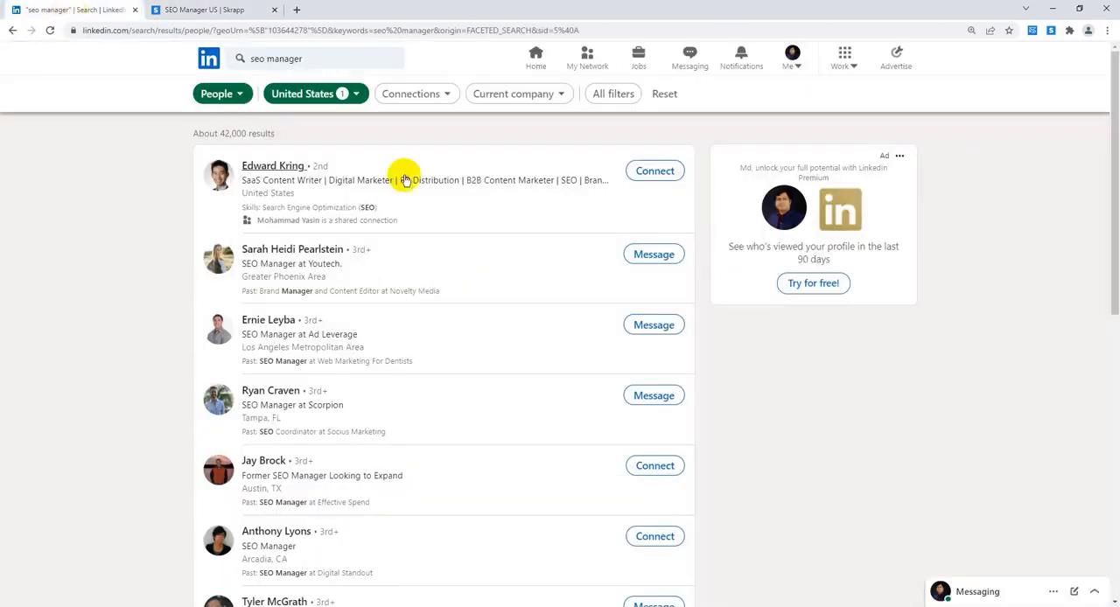
middle_click(271, 167)
middle_click(294, 251)
middle_click(273, 322)
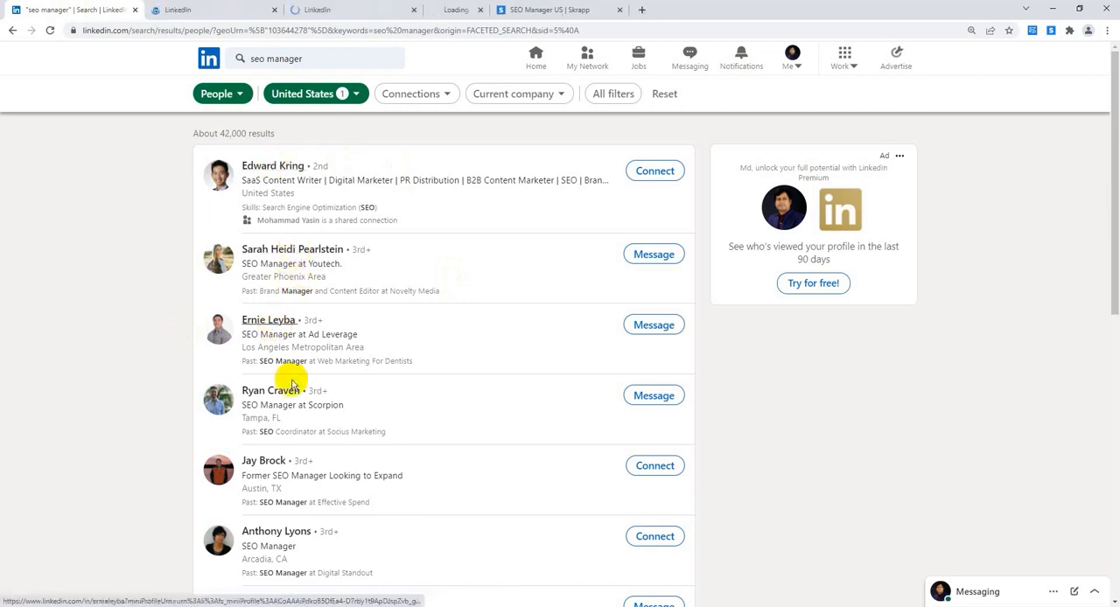
middle_click(280, 391)
middle_click(268, 460)
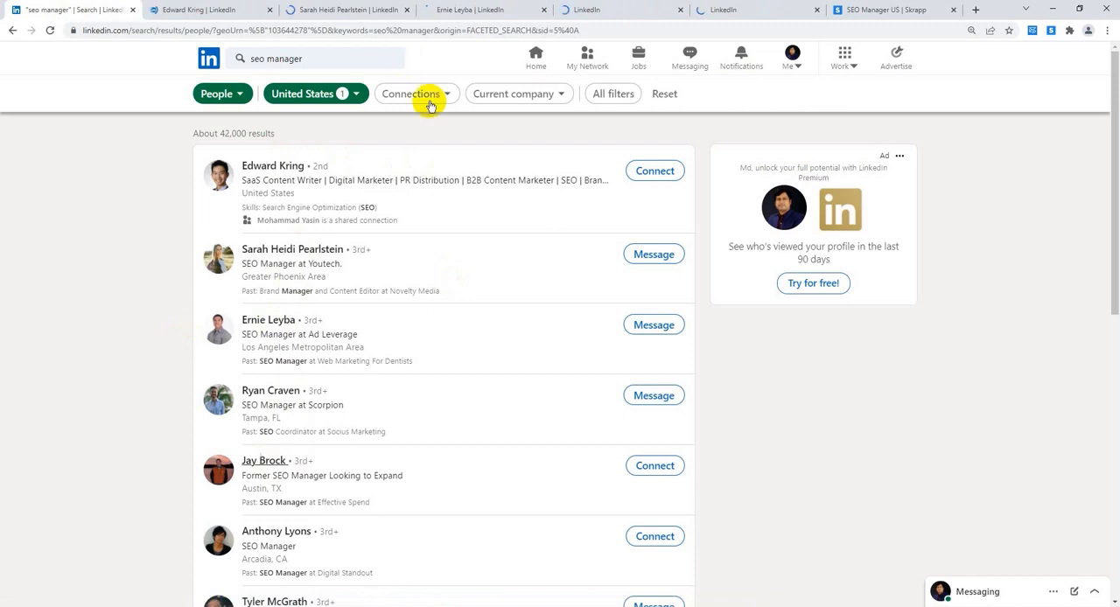
Step: Look up the first profile's email with the Skrapp Email Finder extension and save it to the SEO Manager US list
click(201, 9)
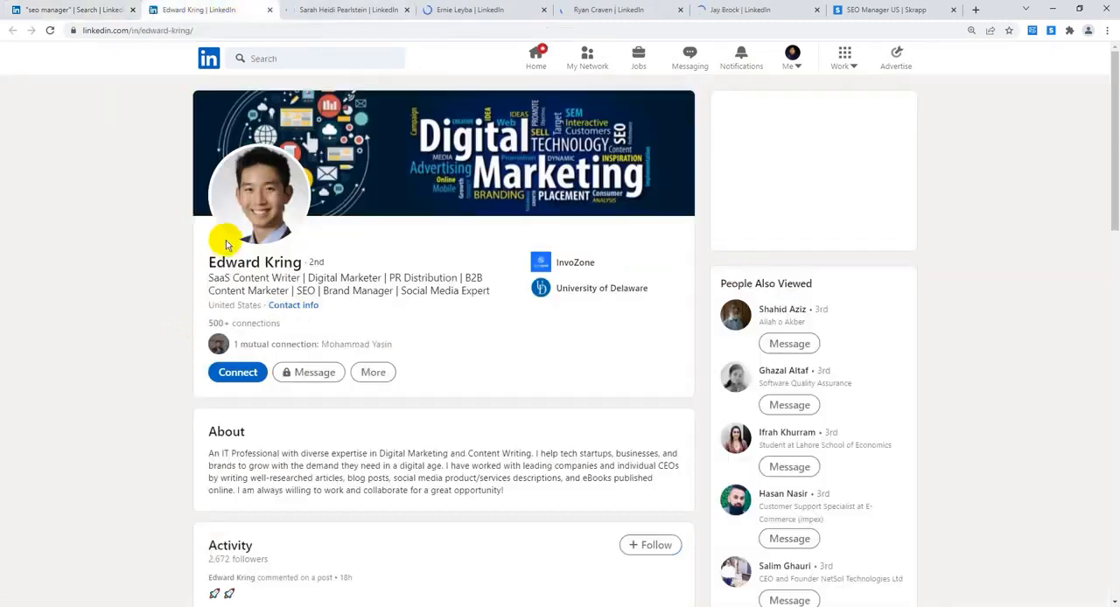
scroll(625, 335, down, 2)
scroll(625, 335, up, 1)
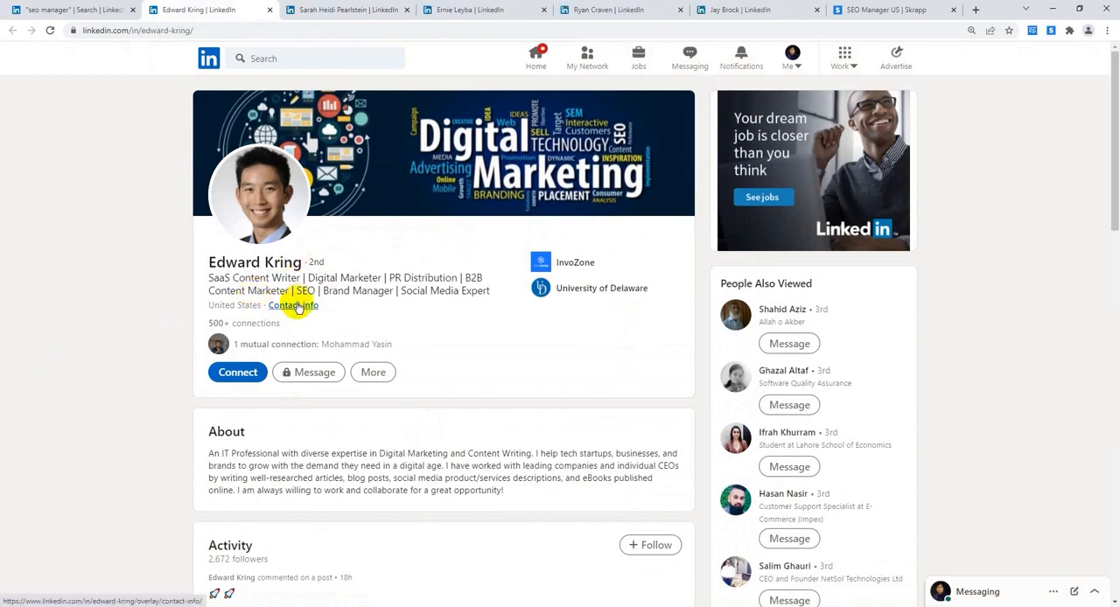
scroll(437, 426, down, 1)
scroll(437, 426, up, 1)
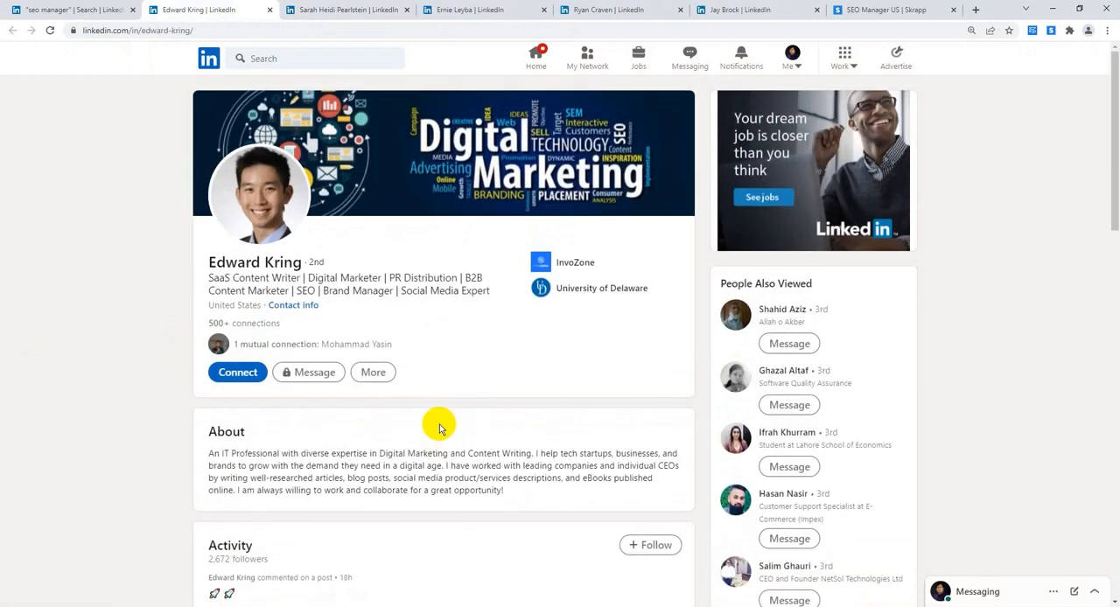
click(1053, 30)
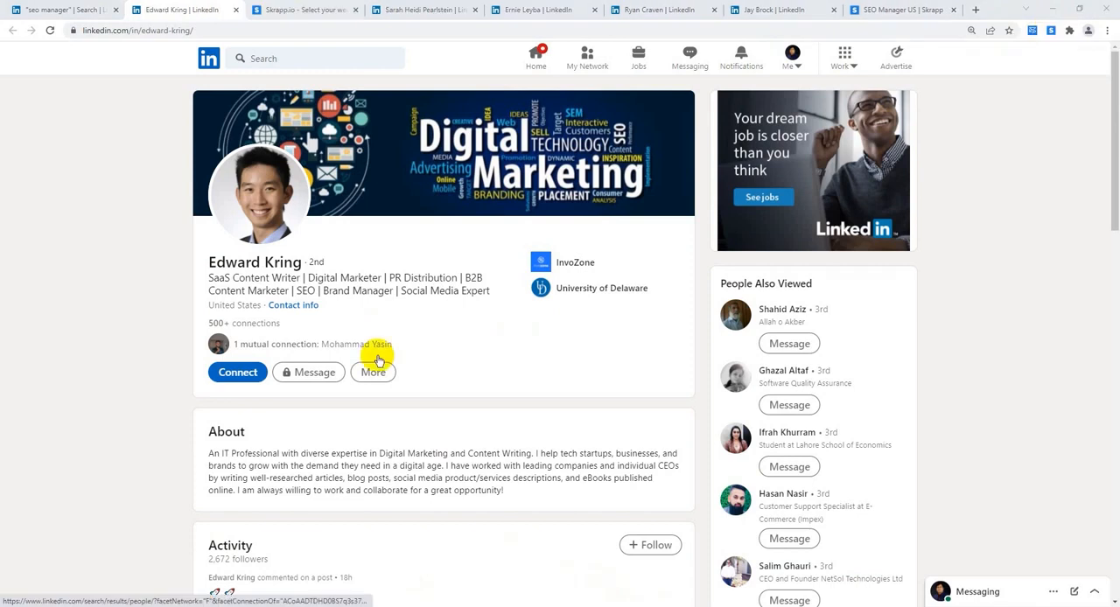
click(1031, 33)
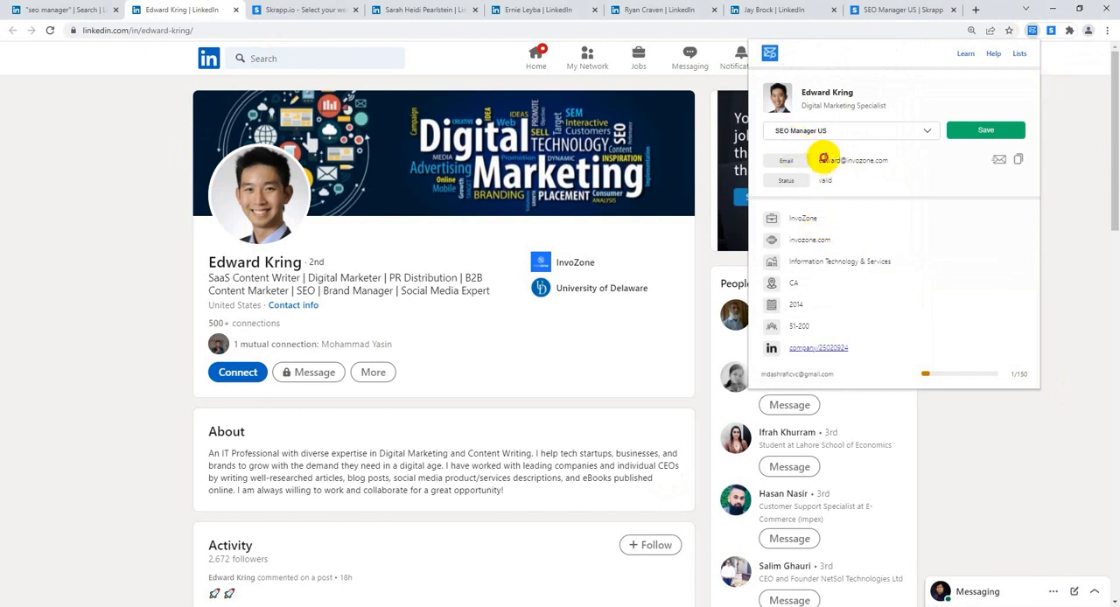
drag(823, 160, 882, 164)
click(845, 311)
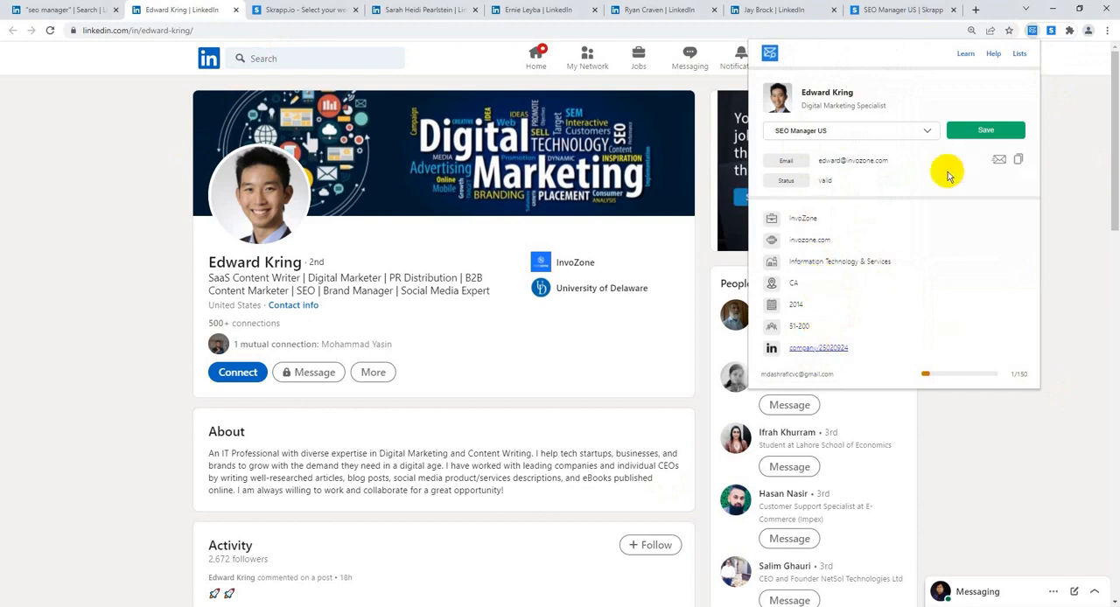
click(997, 131)
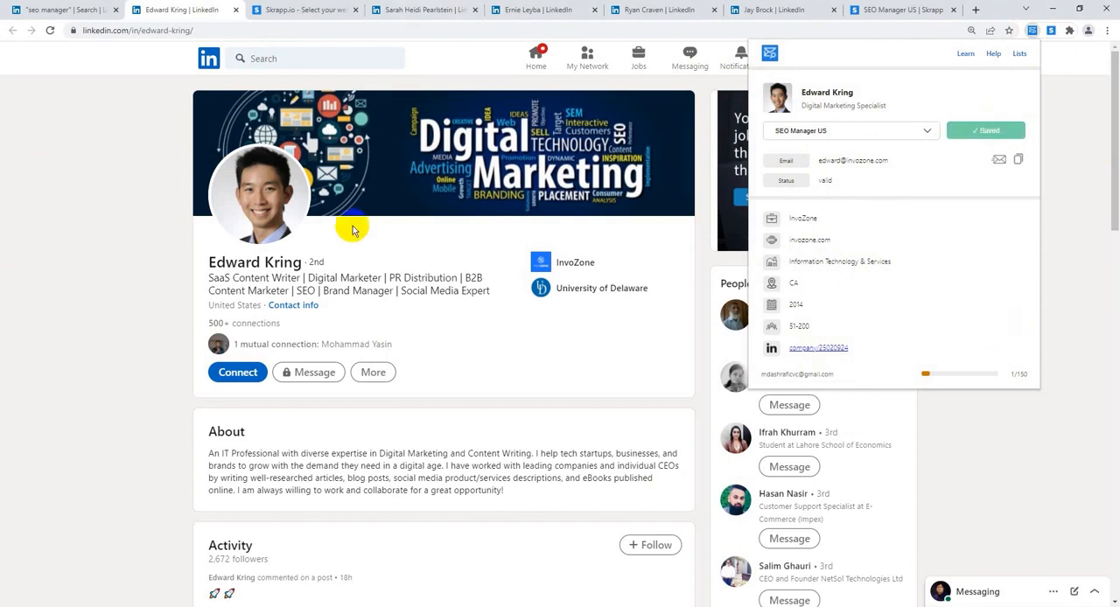
Step: Find the emails of the second and third open profiles with Email Finder and save both to SEO Manager US
click(417, 8)
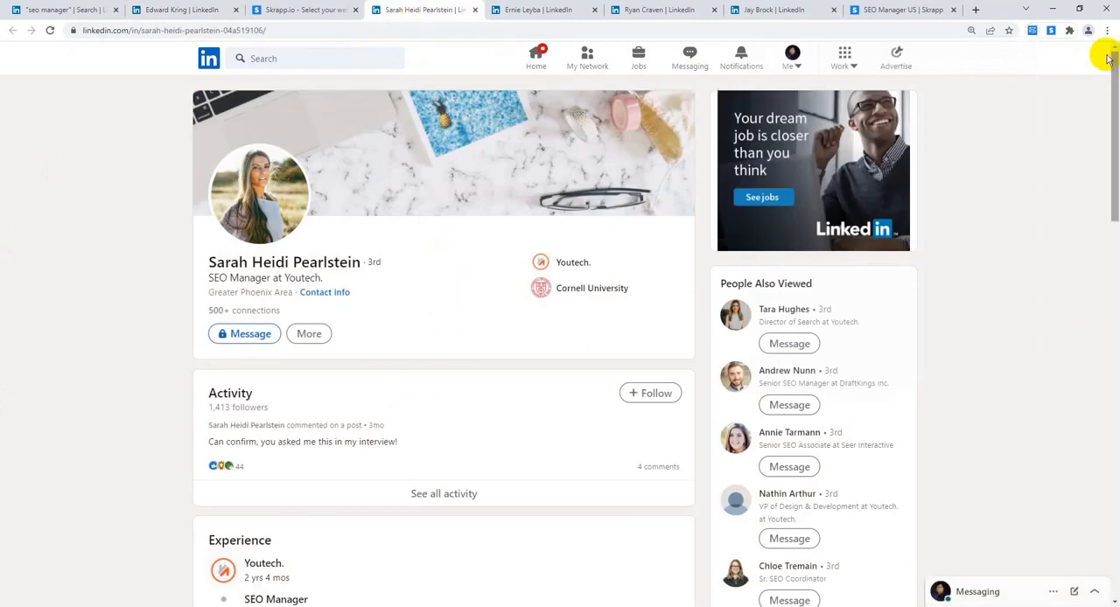
click(1032, 31)
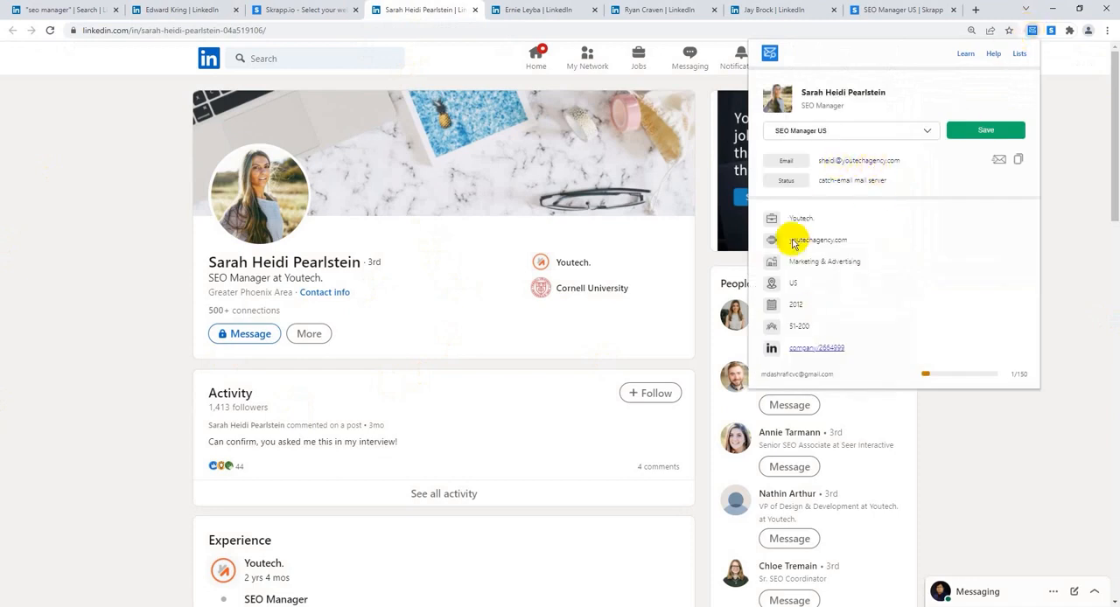
click(980, 129)
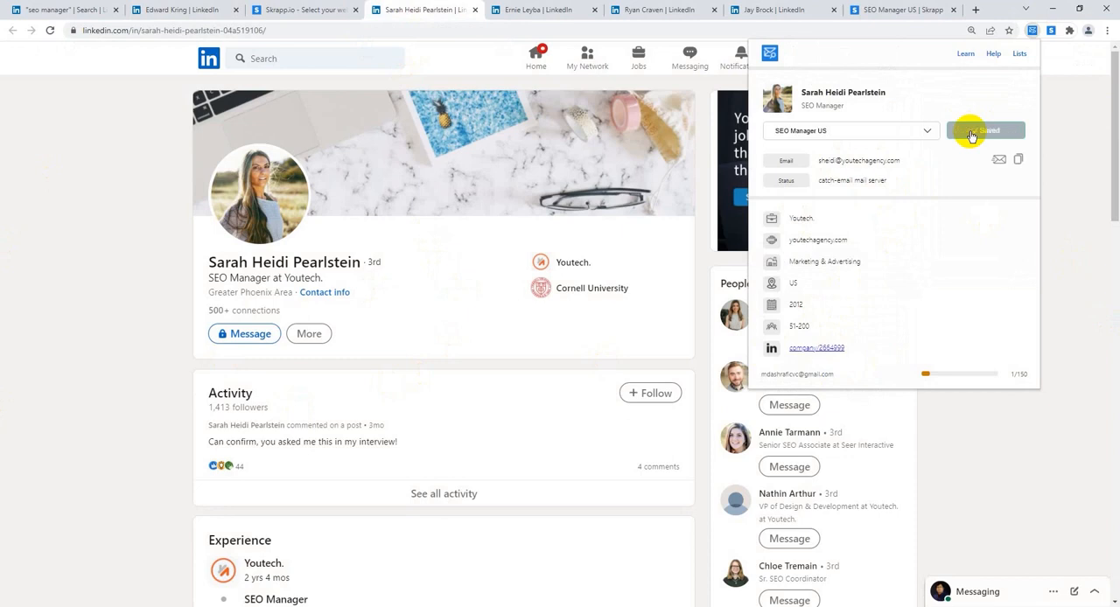
click(565, 10)
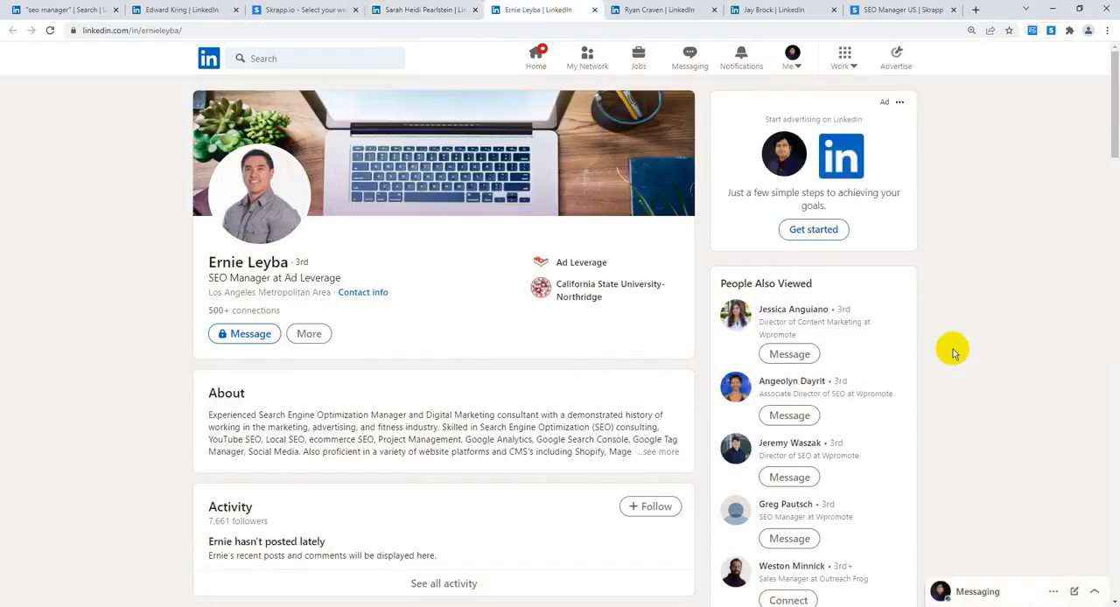
click(1032, 32)
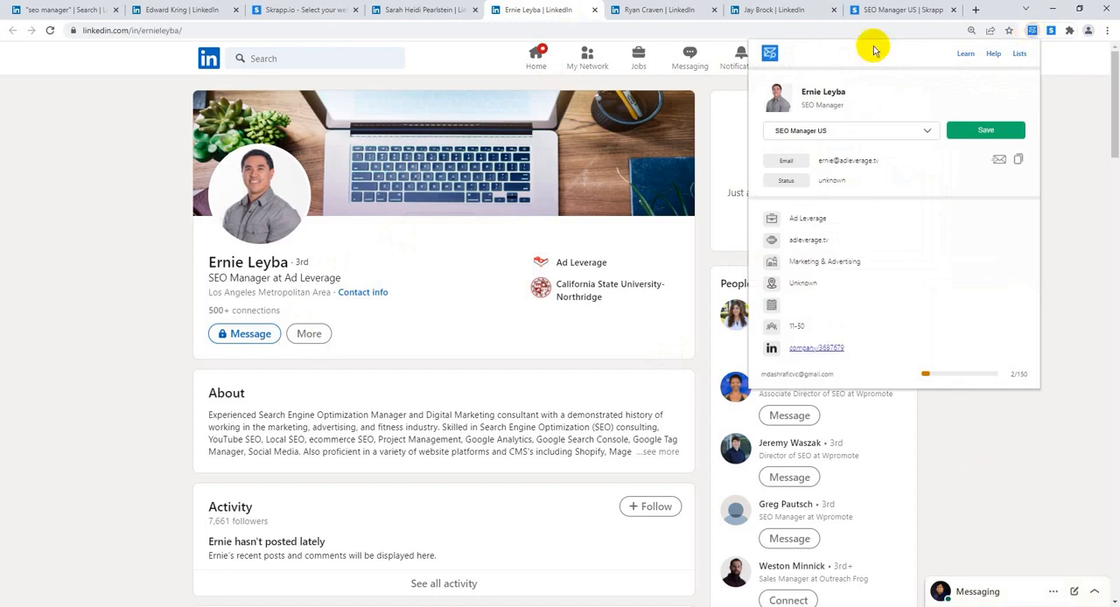
click(994, 135)
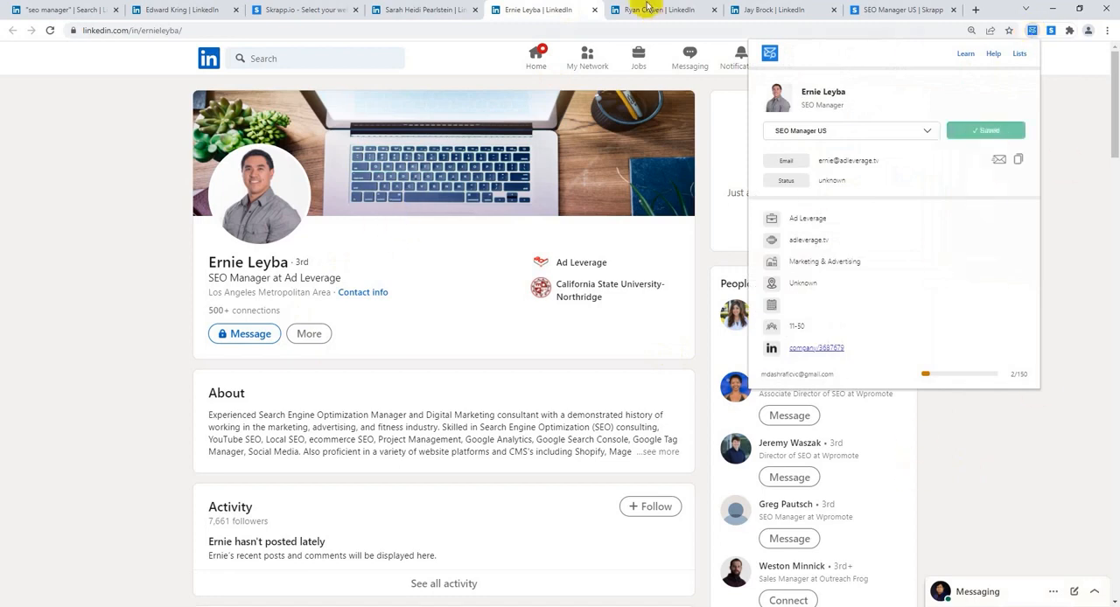
Step: Save the fourth and fifth open profiles' emails to the SEO Manager US list with Email Finder
click(643, 9)
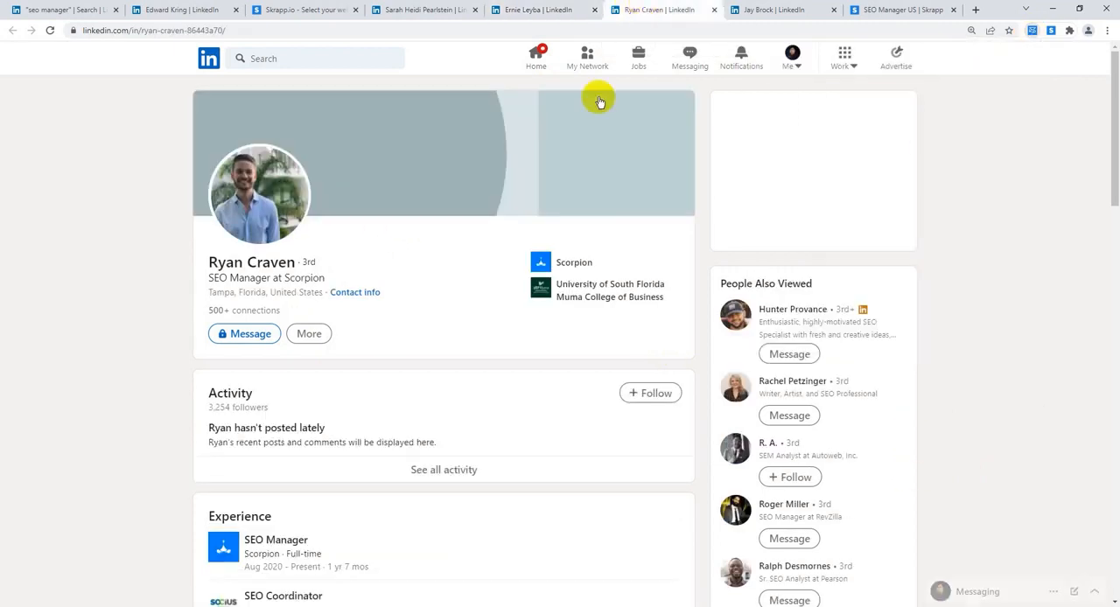
click(1031, 30)
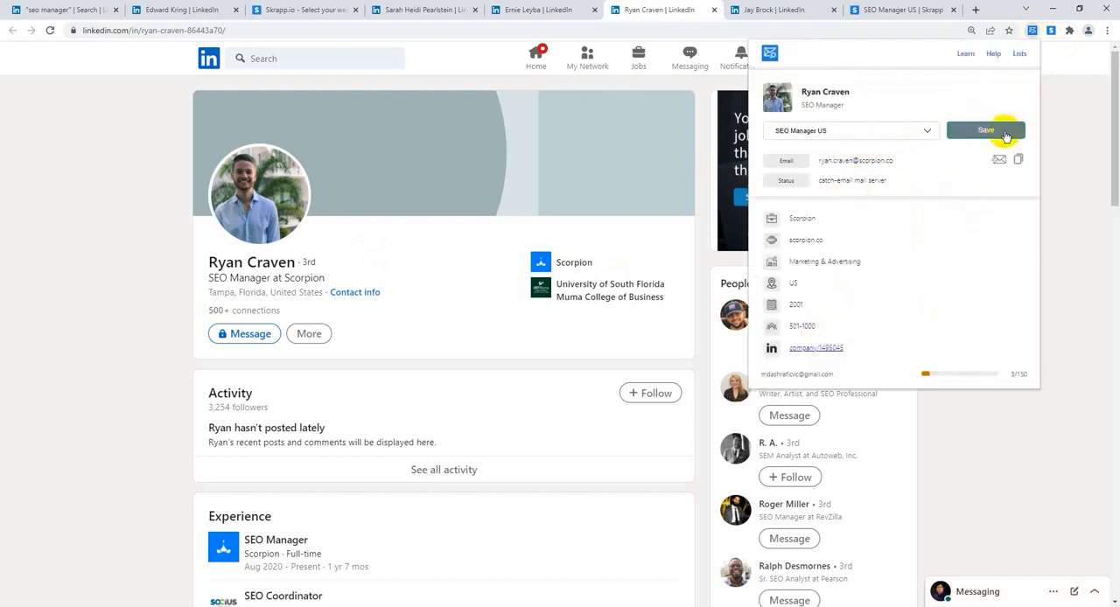
click(951, 134)
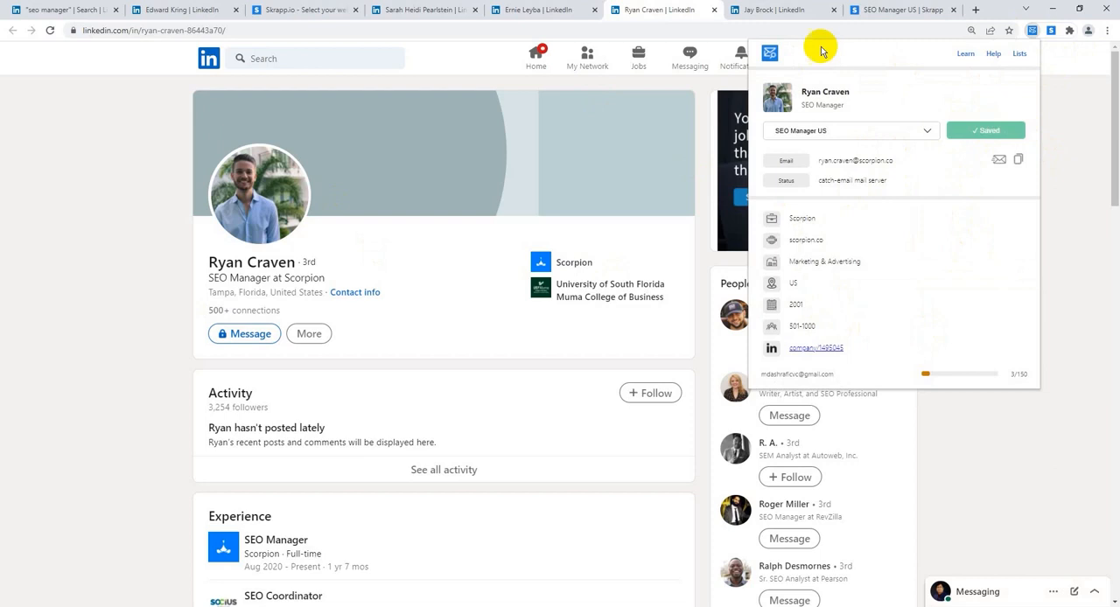
click(808, 9)
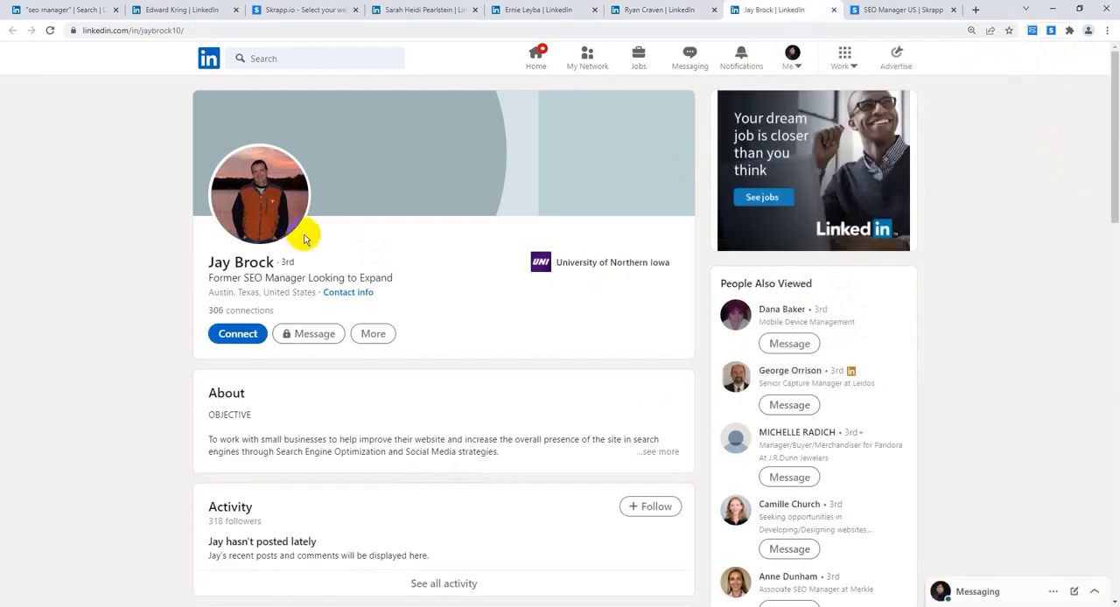
click(1031, 33)
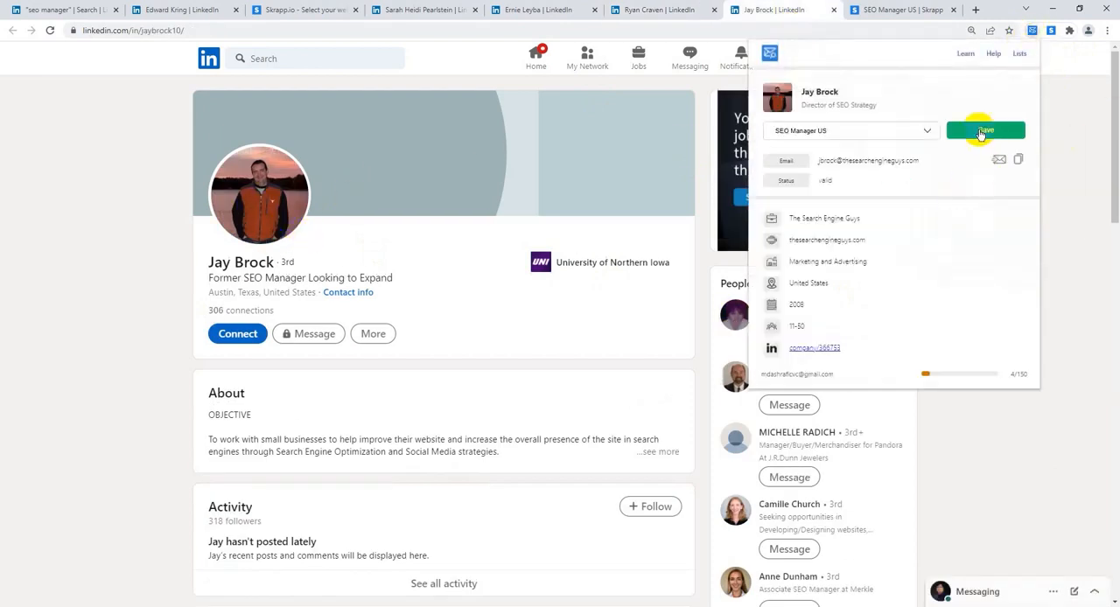
click(983, 131)
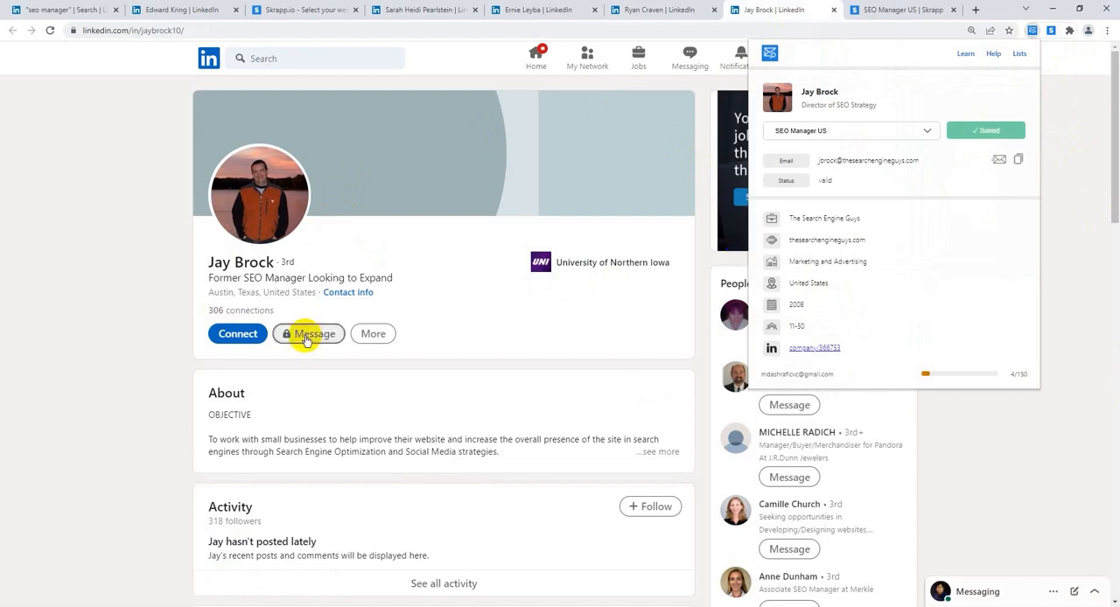
Step: Return to the SEO Manager US list in Skrapp and reload it to load the saved leads
click(296, 10)
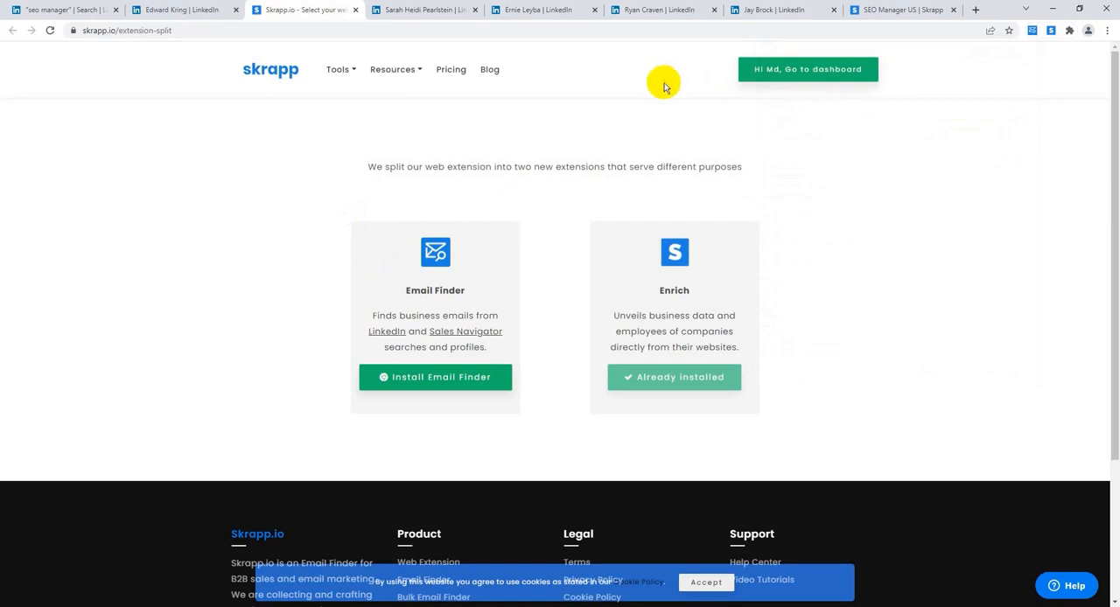
click(866, 11)
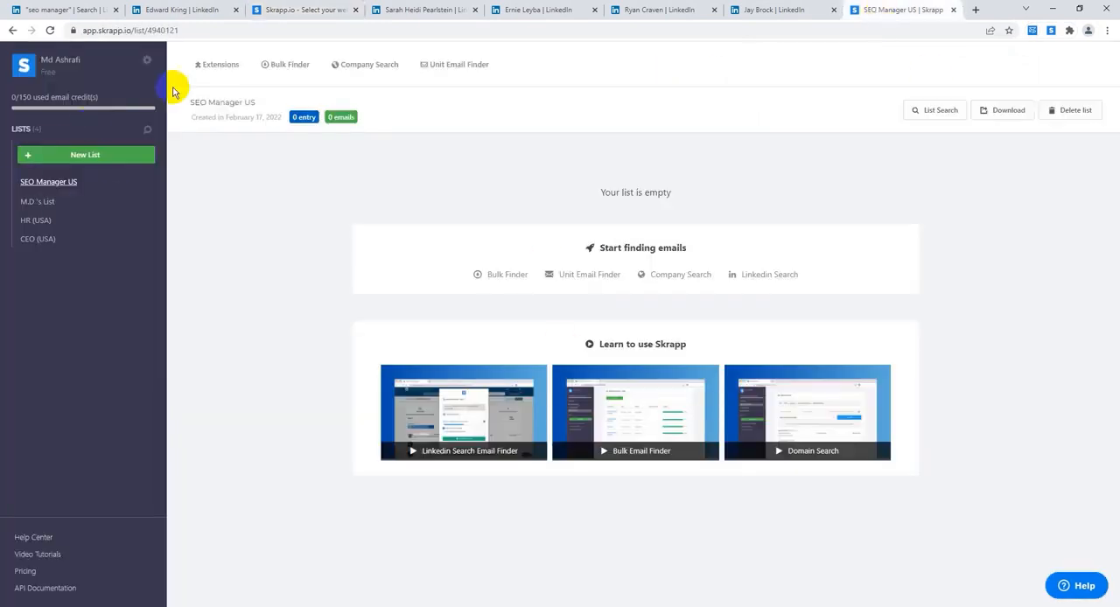
triple_click(679, 189)
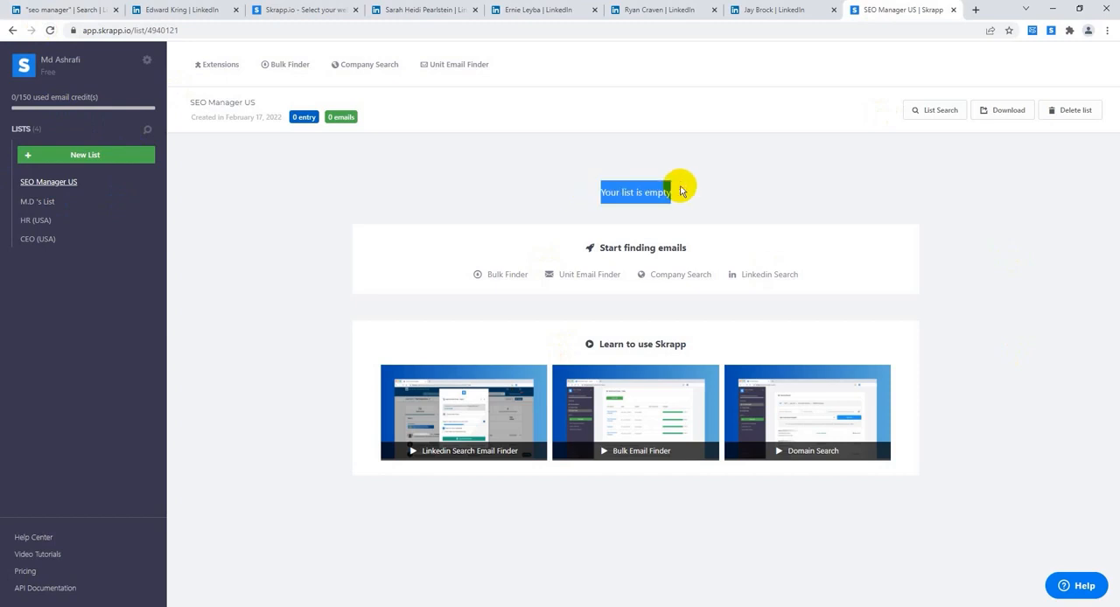
click(50, 30)
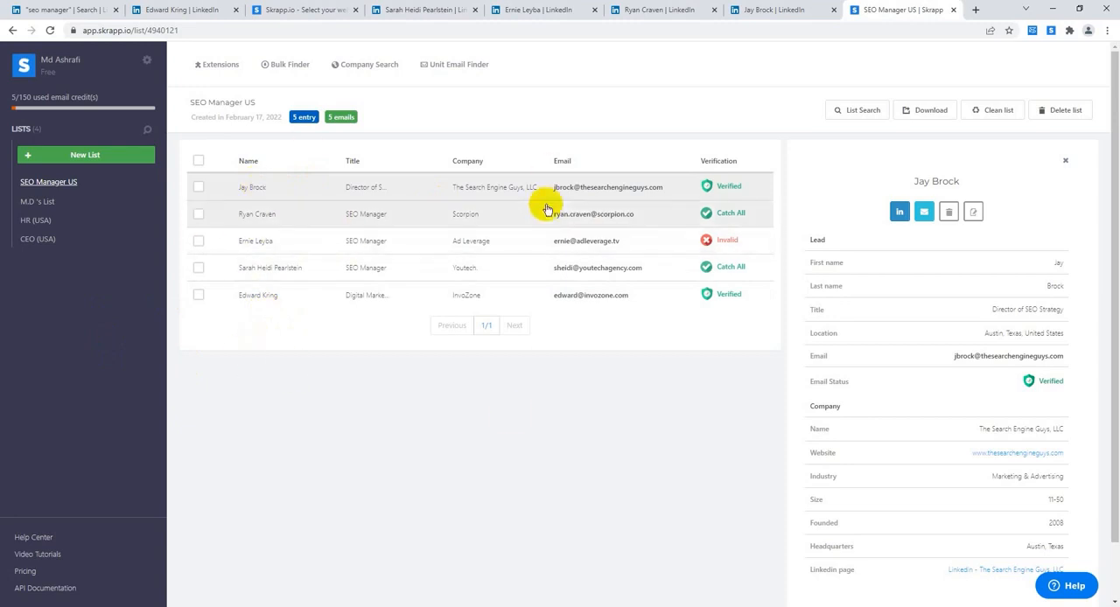
Step: Select all leads in the list and download it as an Excel file with the Valid and Catch All email statuses
click(199, 161)
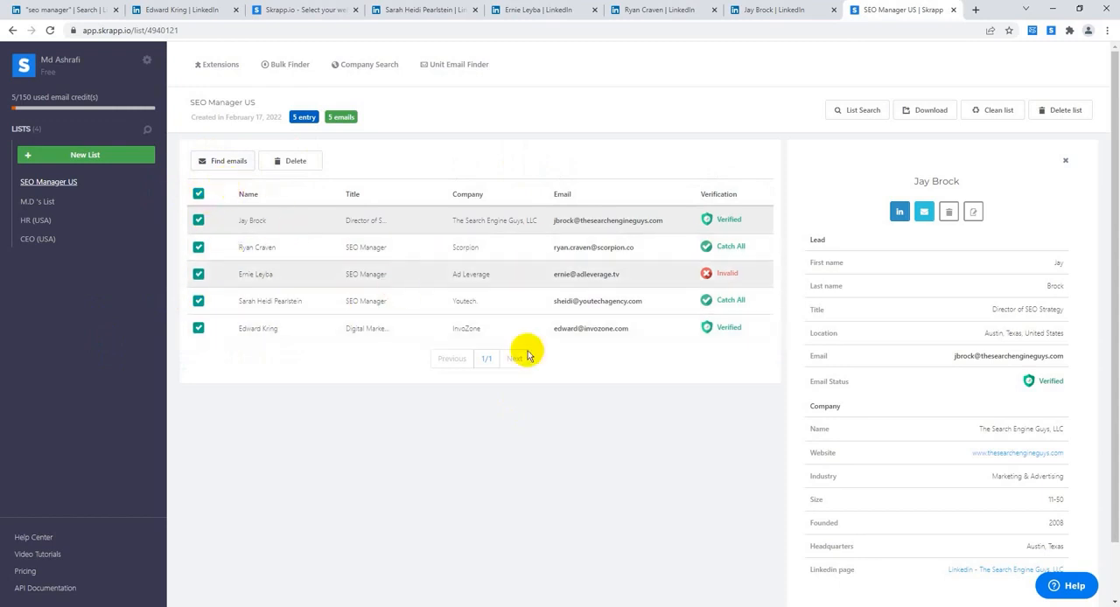
click(932, 111)
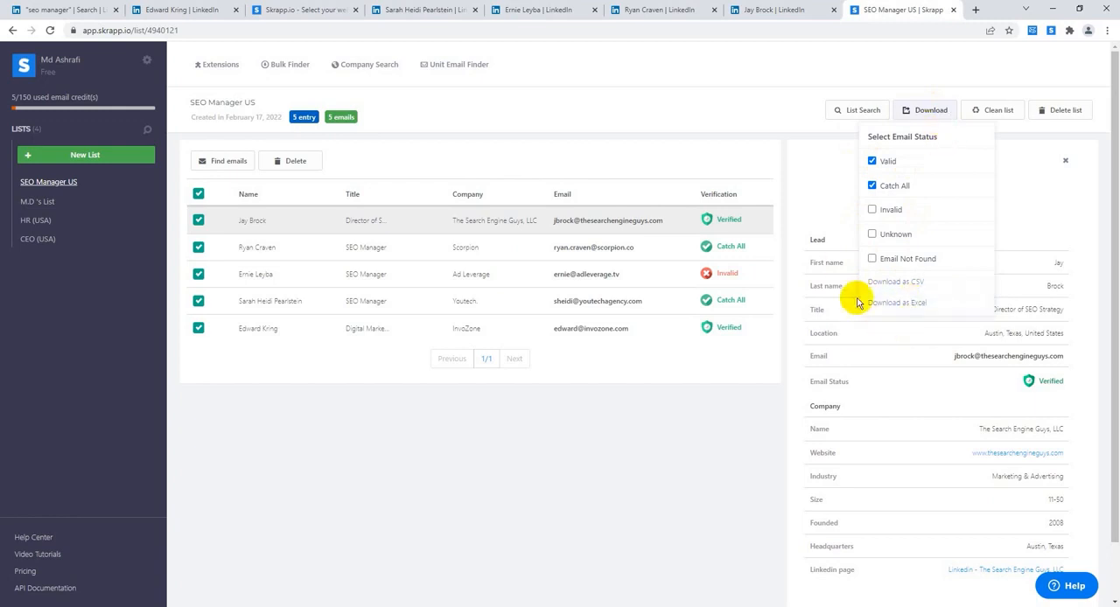
click(916, 305)
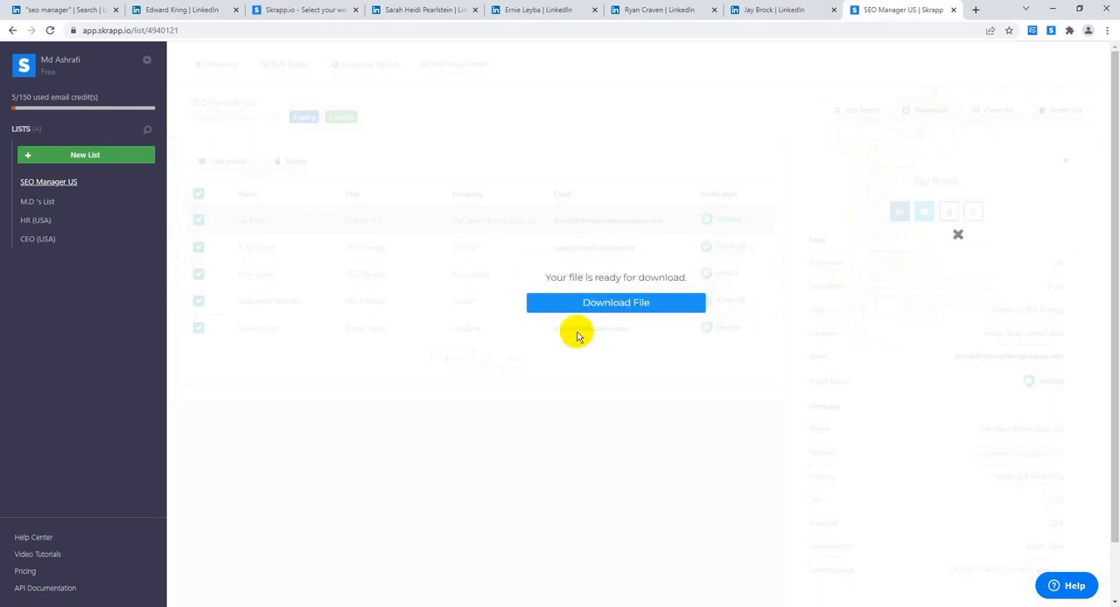
click(620, 305)
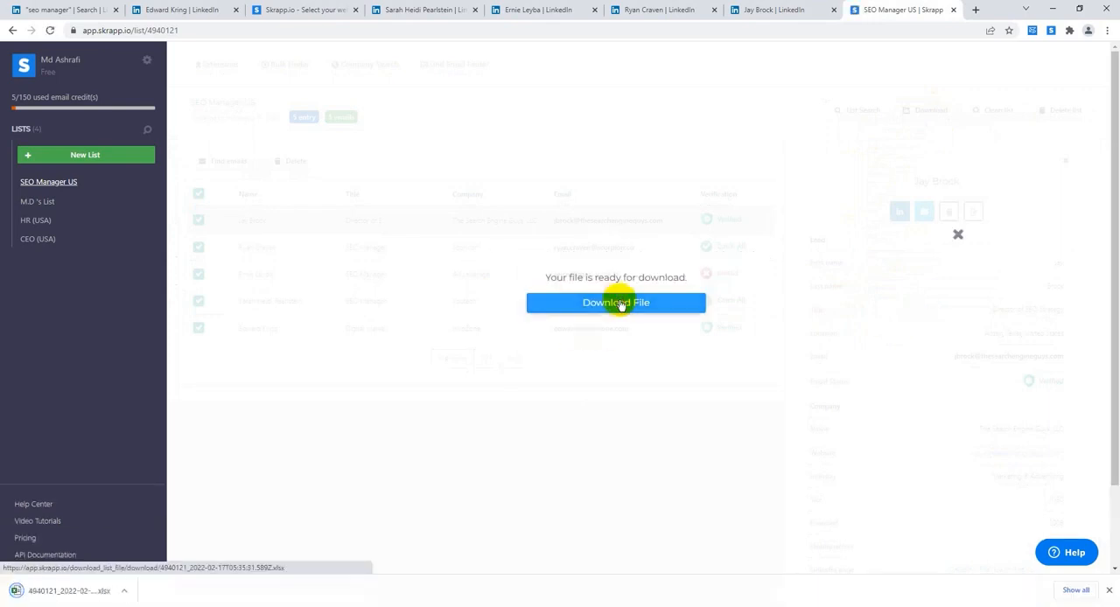
Step: Open the downloaded spreadsheet in Excel, dismiss the Office license notice, maximize the window and enable editing
click(88, 593)
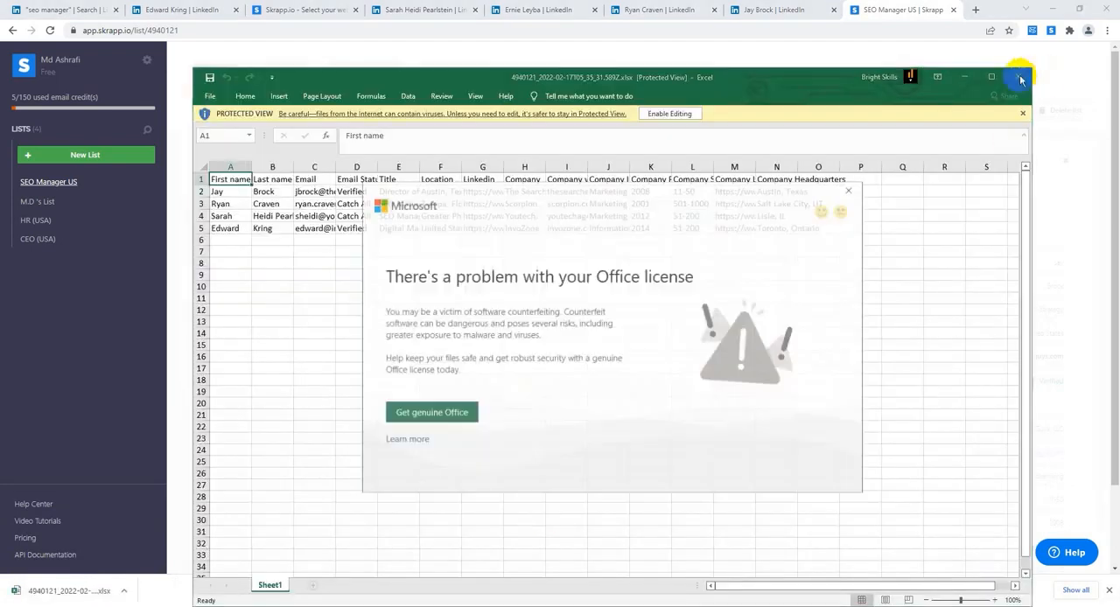
click(850, 189)
click(991, 77)
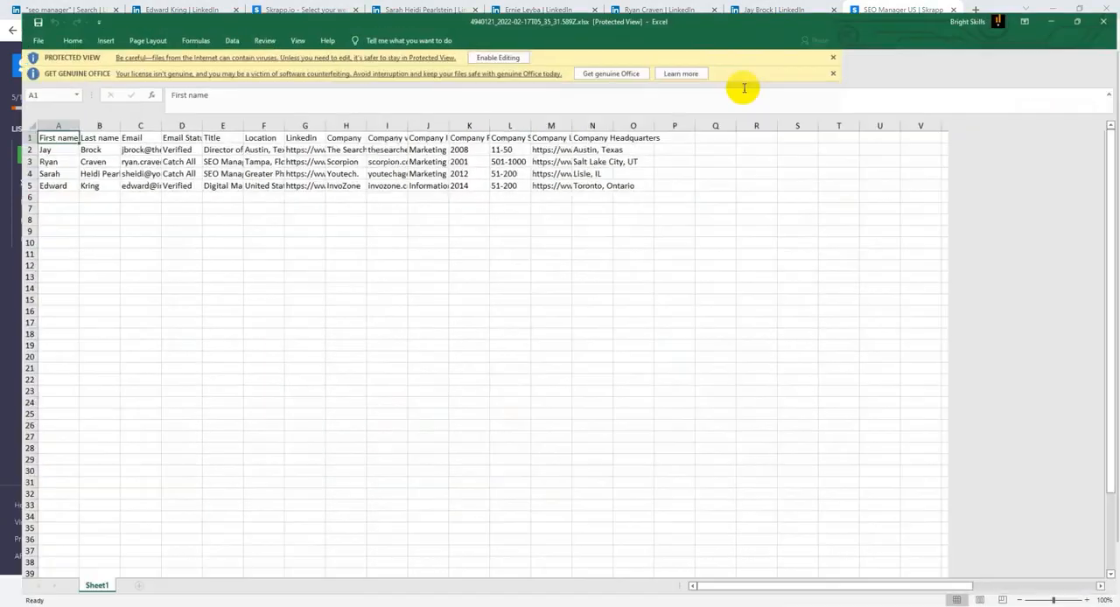
click(487, 46)
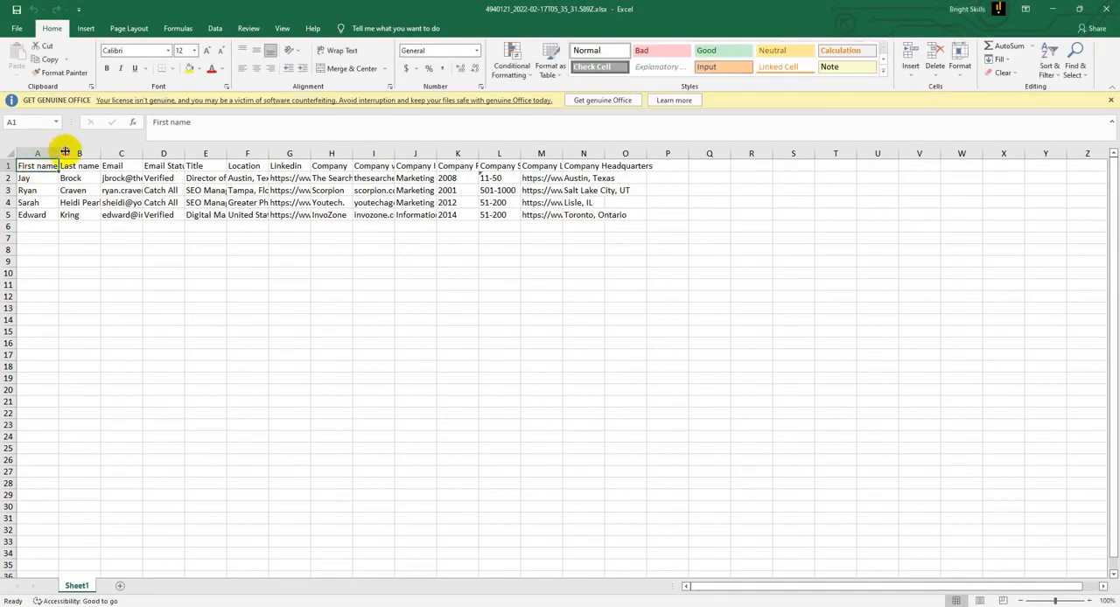
Step: Widen the First name and Last name columns and auto-fit the Email through Company columns to their contents
drag(65, 152, 175, 153)
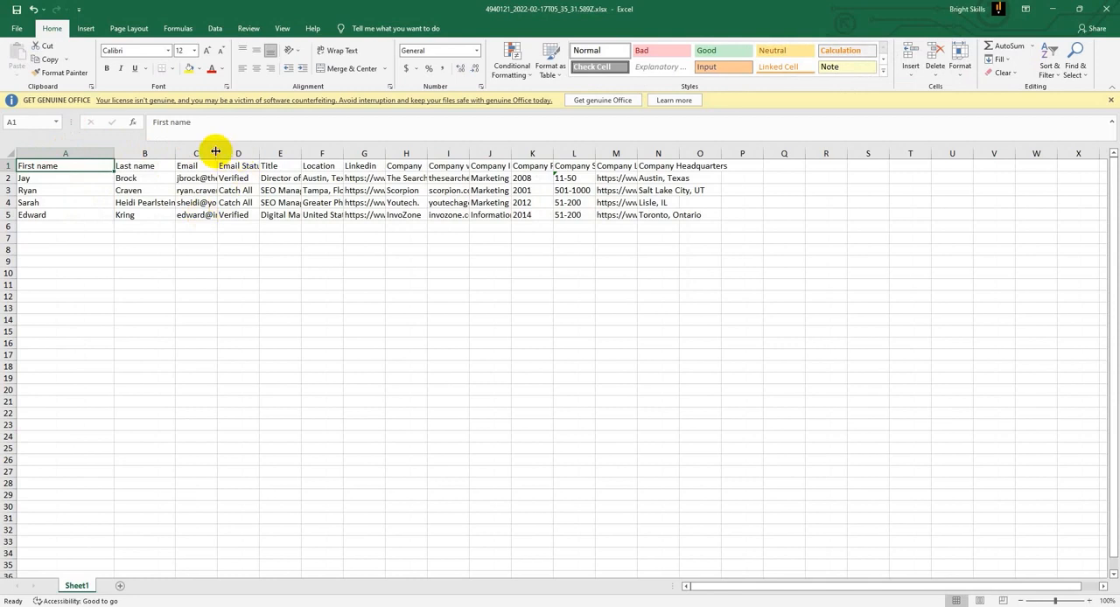
double_click(217, 152)
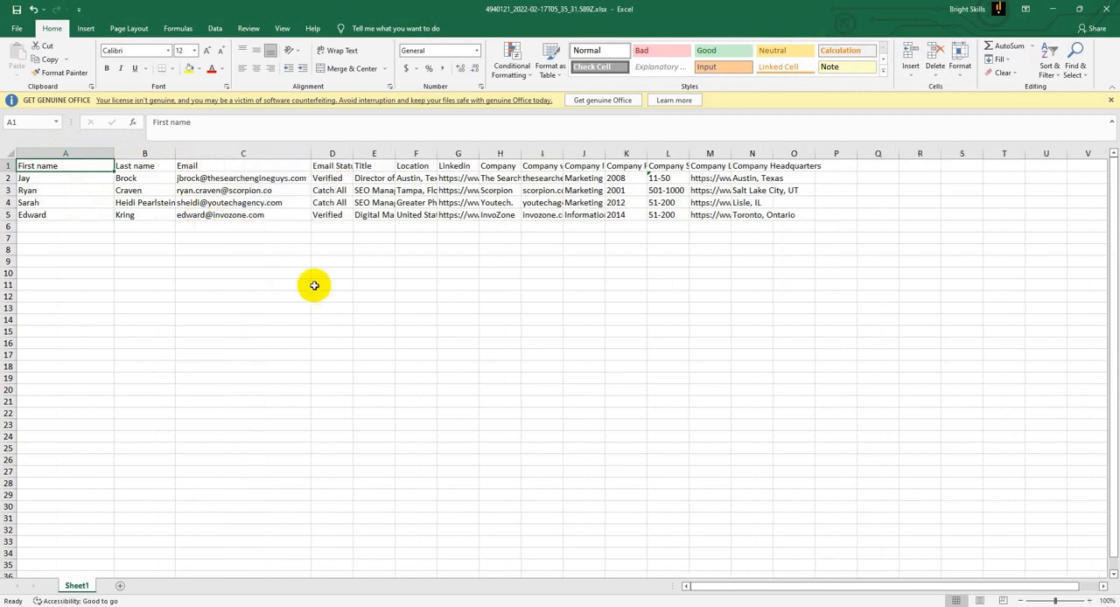
double_click(356, 152)
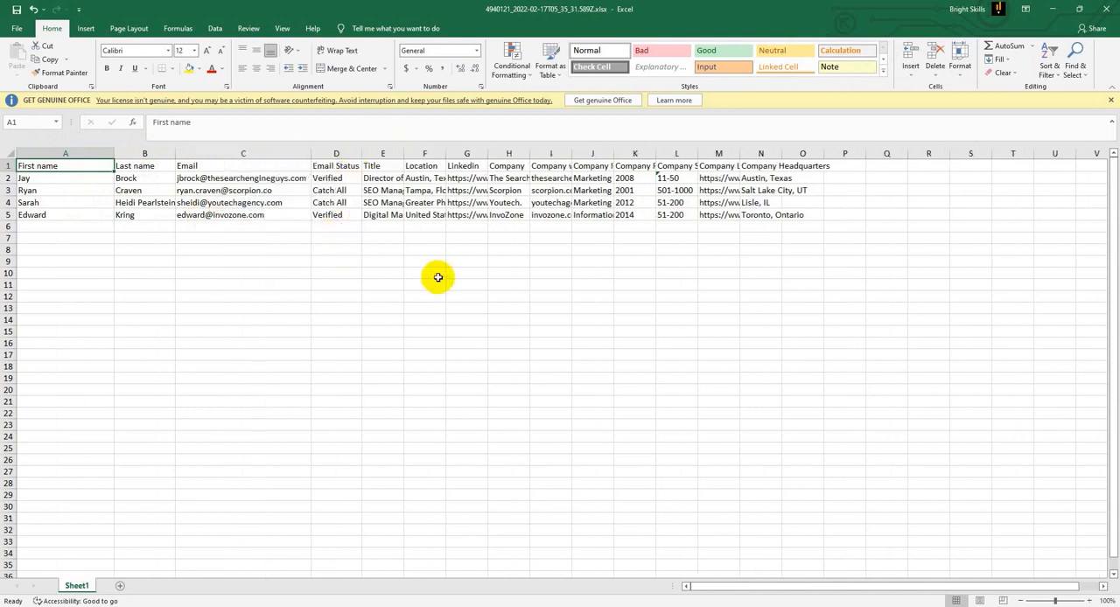
double_click(404, 153)
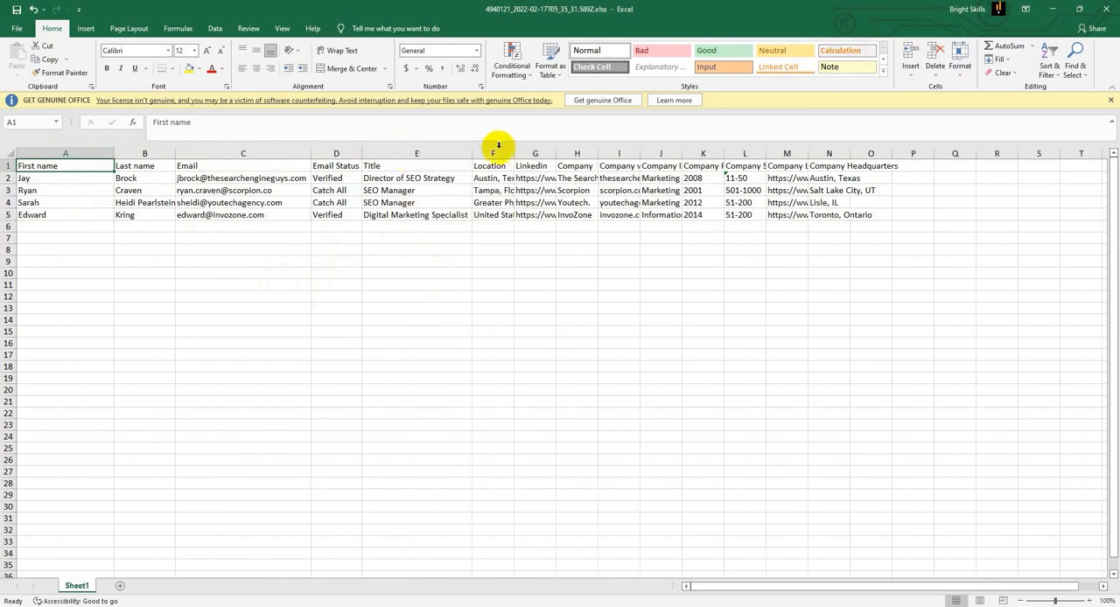
double_click(512, 152)
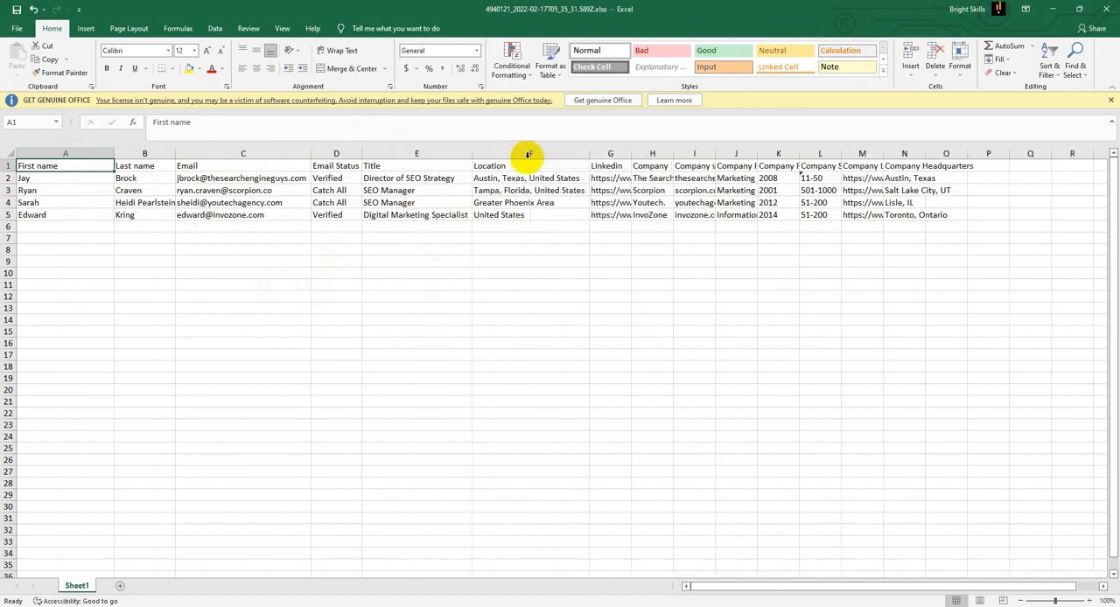
double_click(629, 153)
click(863, 152)
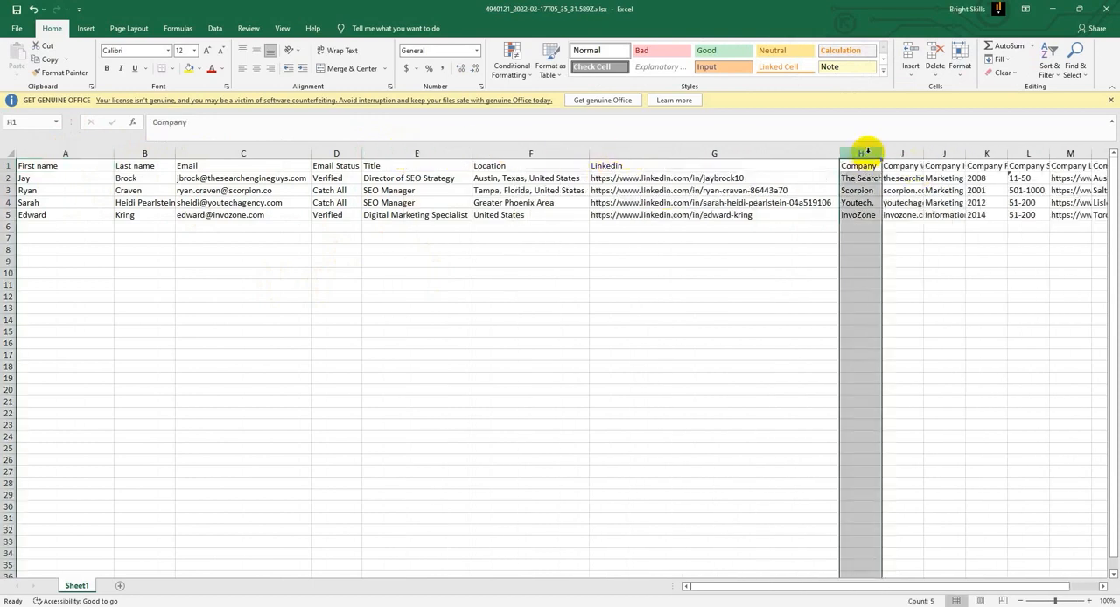
double_click(881, 153)
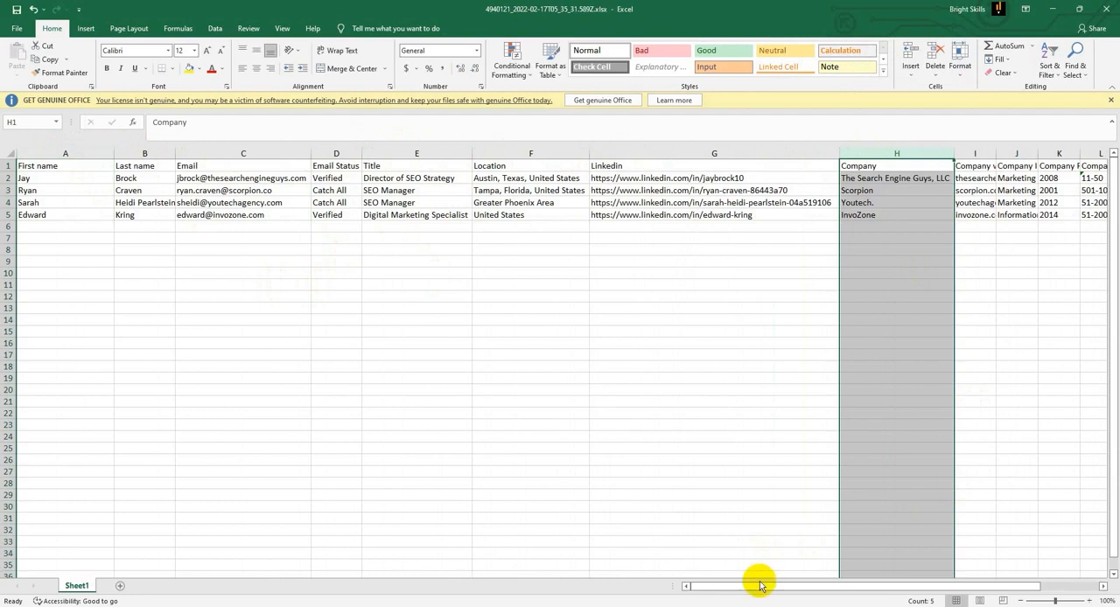
Step: Auto-fit the Company LinkedIn column to its contents and review the company size and headquarters entries
drag(768, 585, 873, 562)
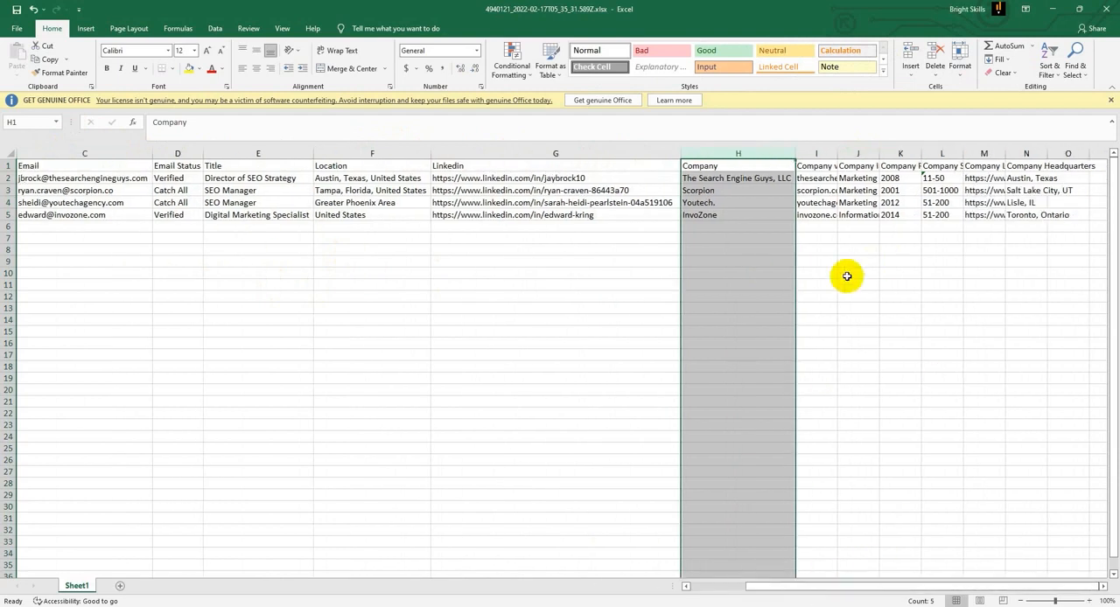
drag(935, 177, 938, 215)
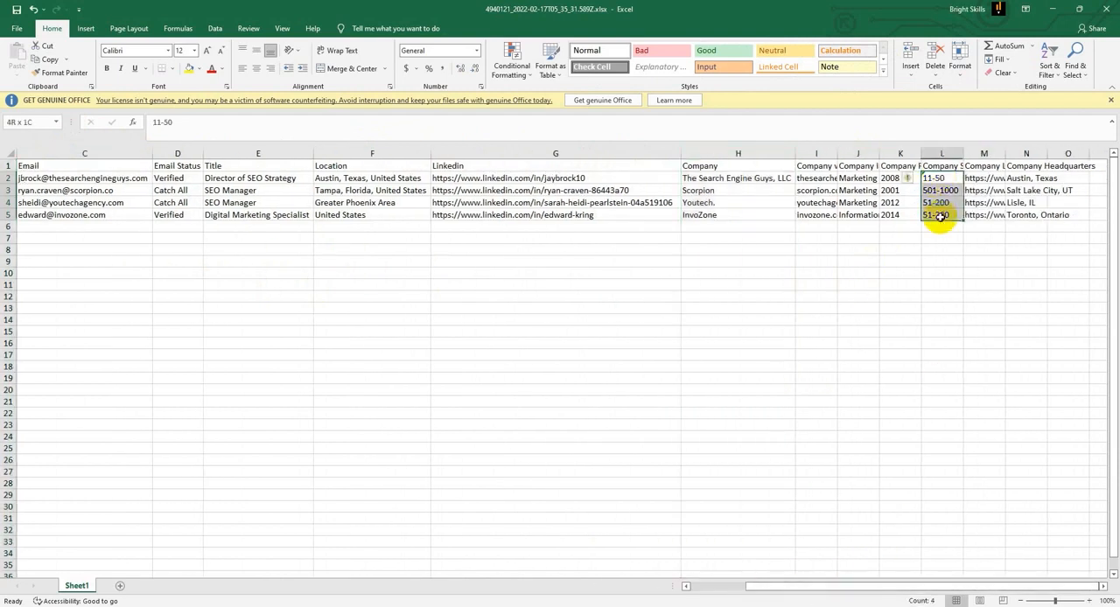
double_click(1007, 154)
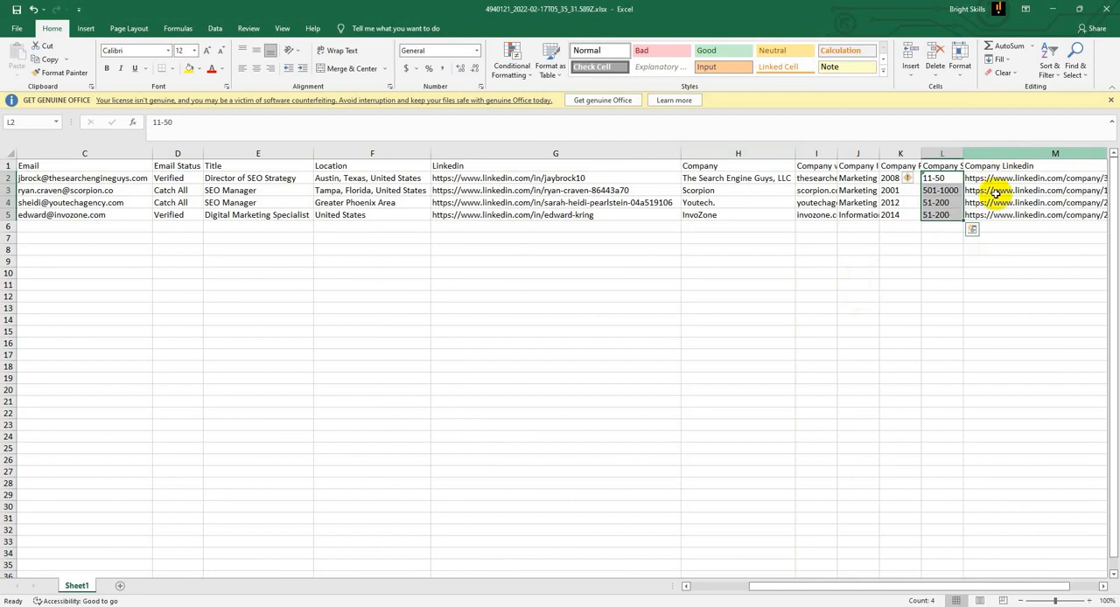
drag(905, 588, 988, 575)
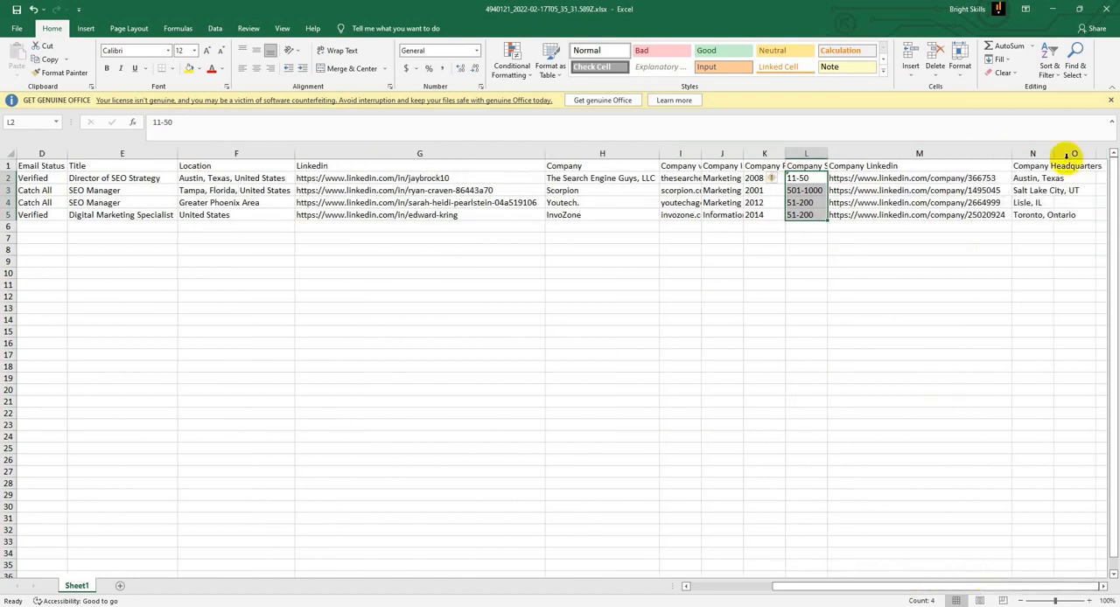
drag(1039, 169, 1041, 206)
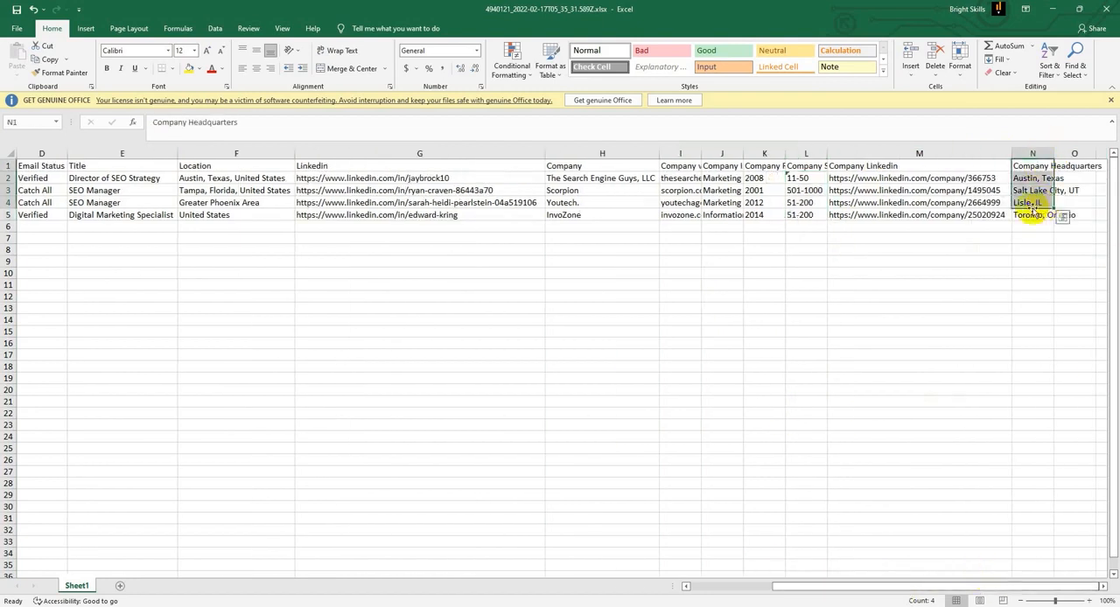
Step: Fill the whole header row, from First name through Company Headquarters, with yellow
drag(41, 165, 441, 157)
click(189, 68)
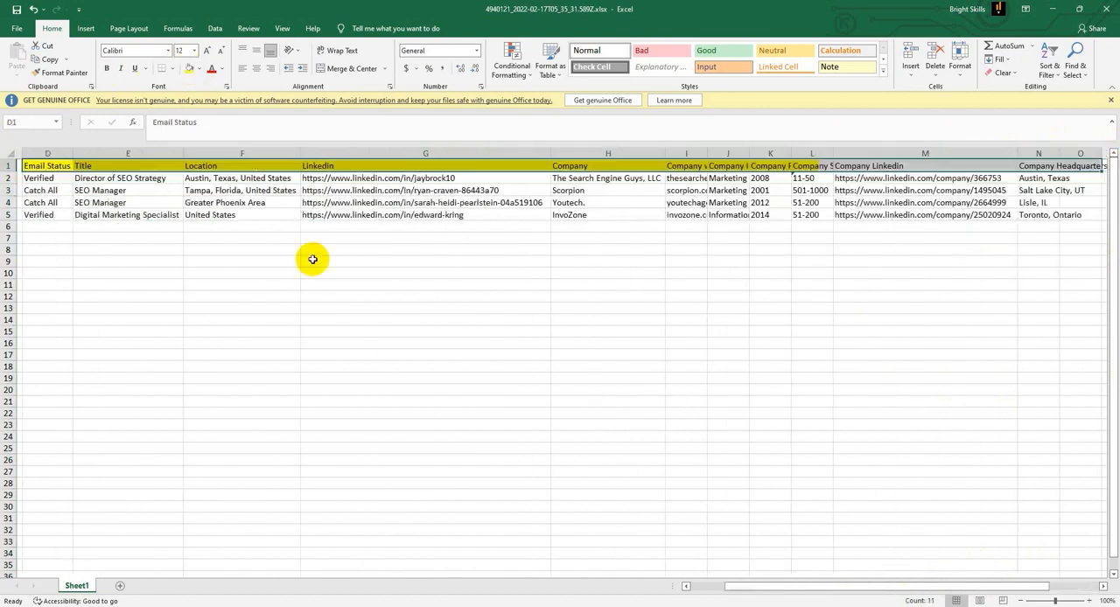
scroll(312, 259, left, 3)
click(597, 343)
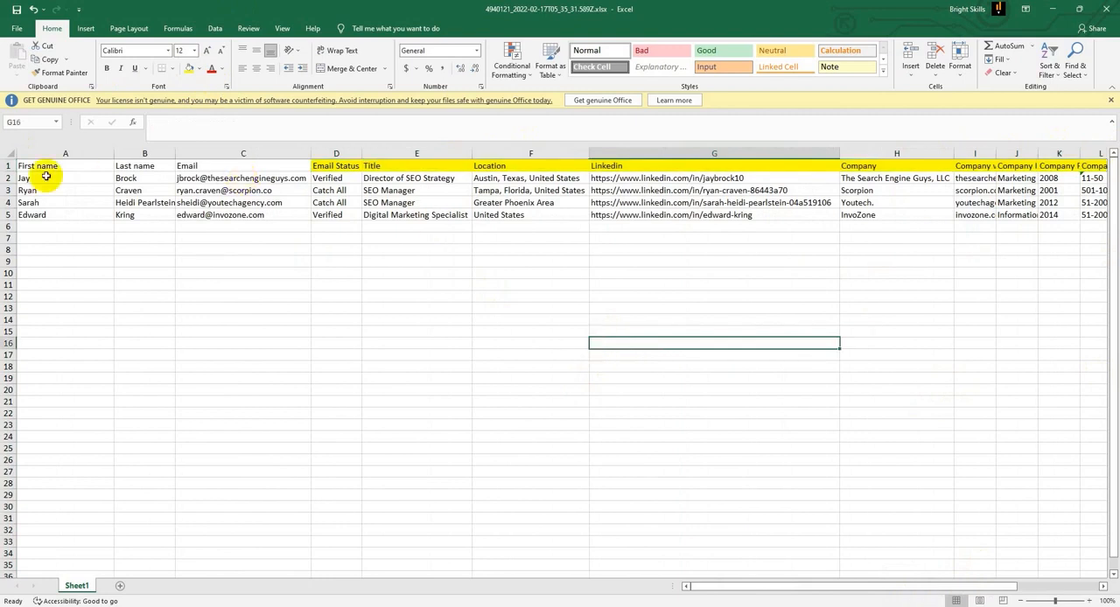
drag(26, 166, 1104, 159)
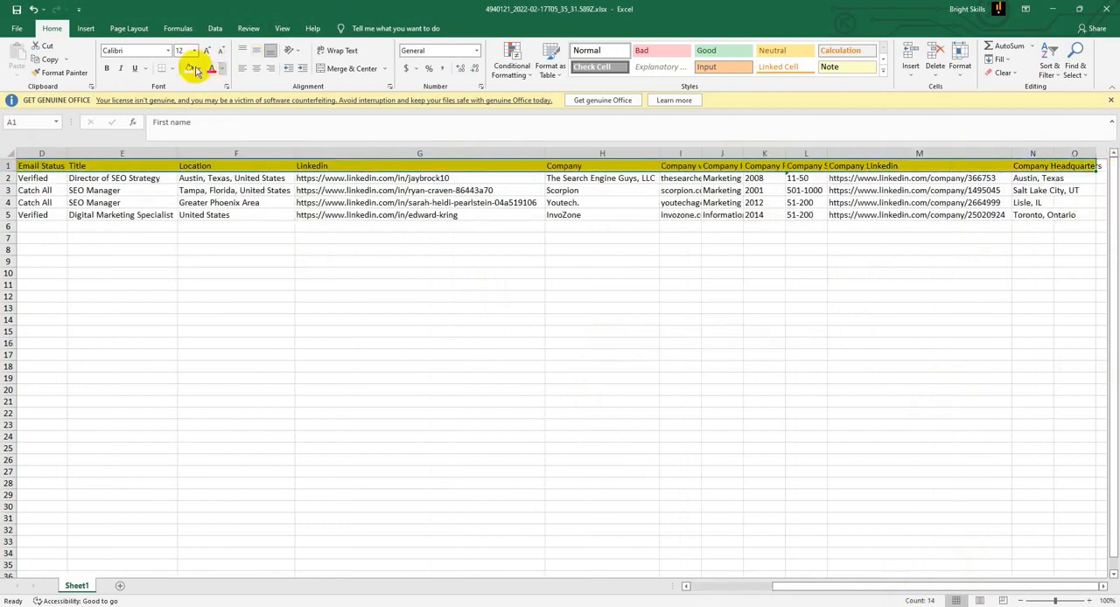
scroll(335, 287, left, 3)
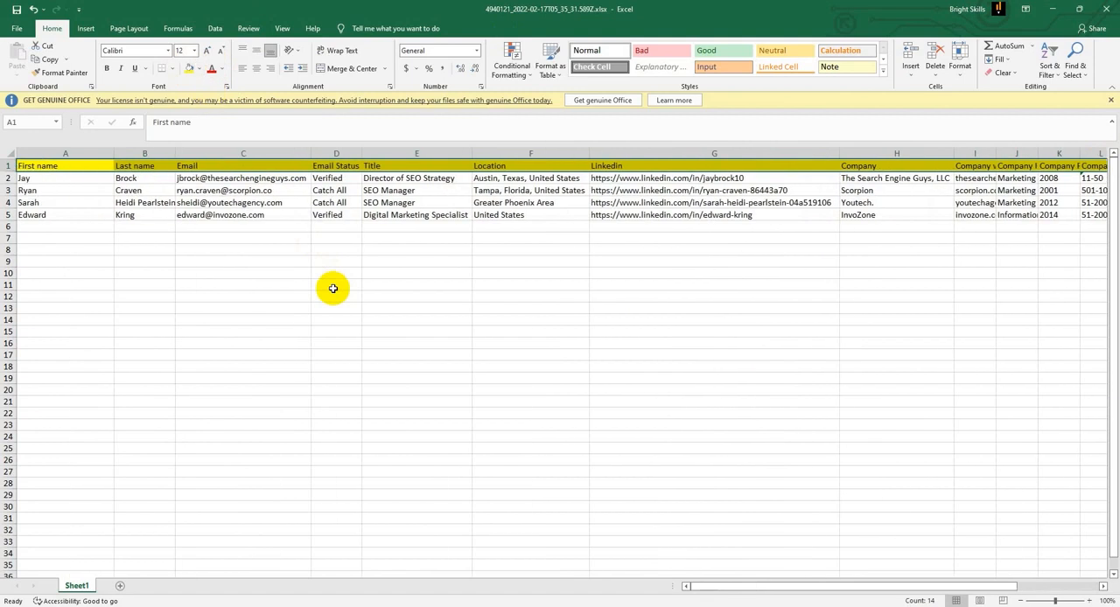